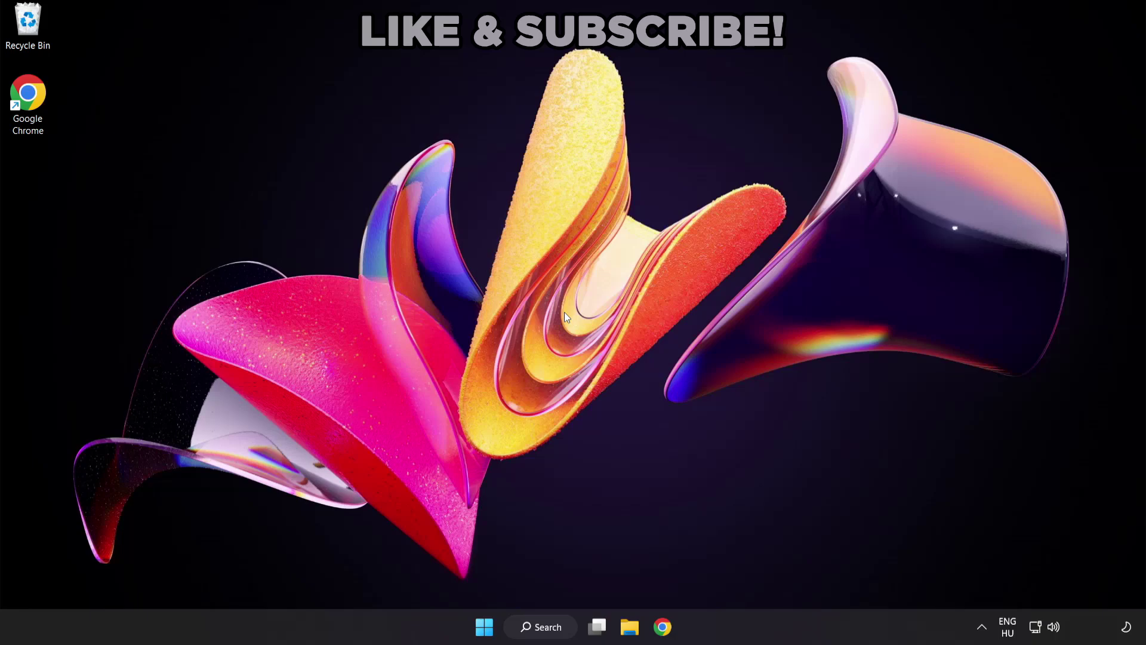
- Search Windows for 'device manager' and open Device Manager from the results
{"action": "left_click", "coordinate": [553, 631]}
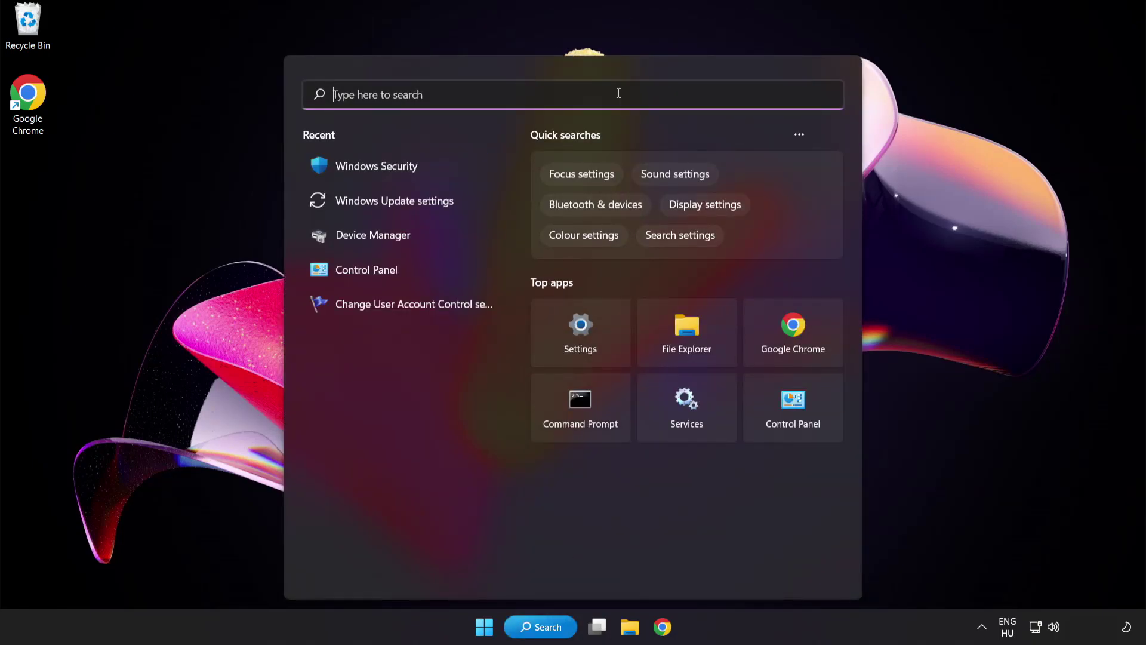
{"action": "type", "text": "device ma"}
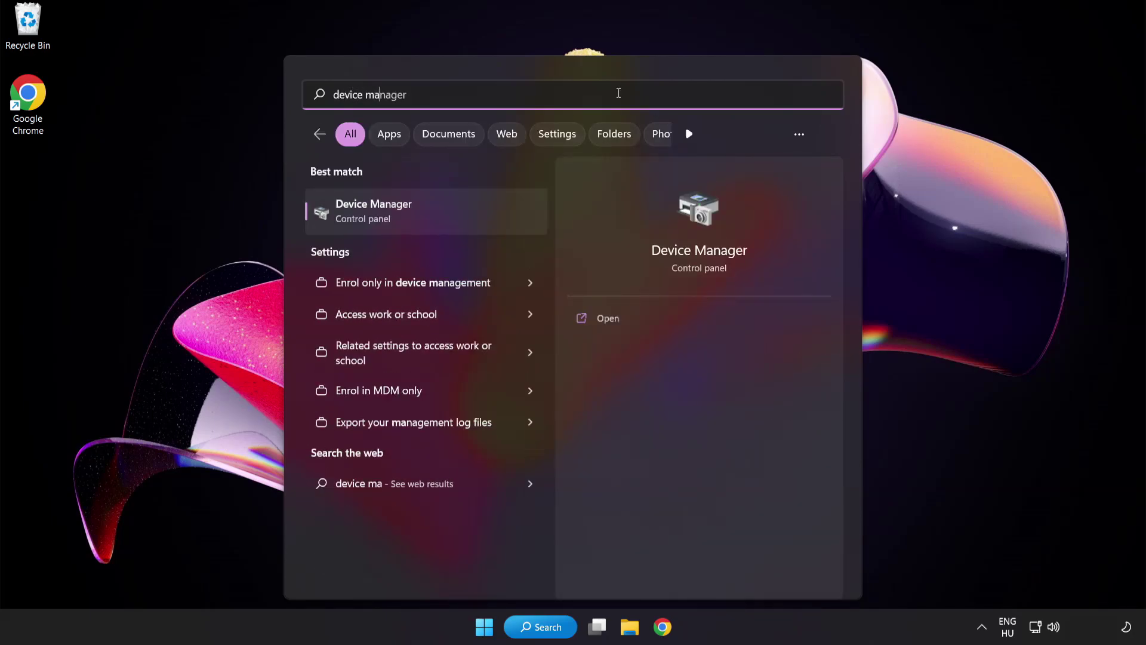
{"action": "type", "text": "nager"}
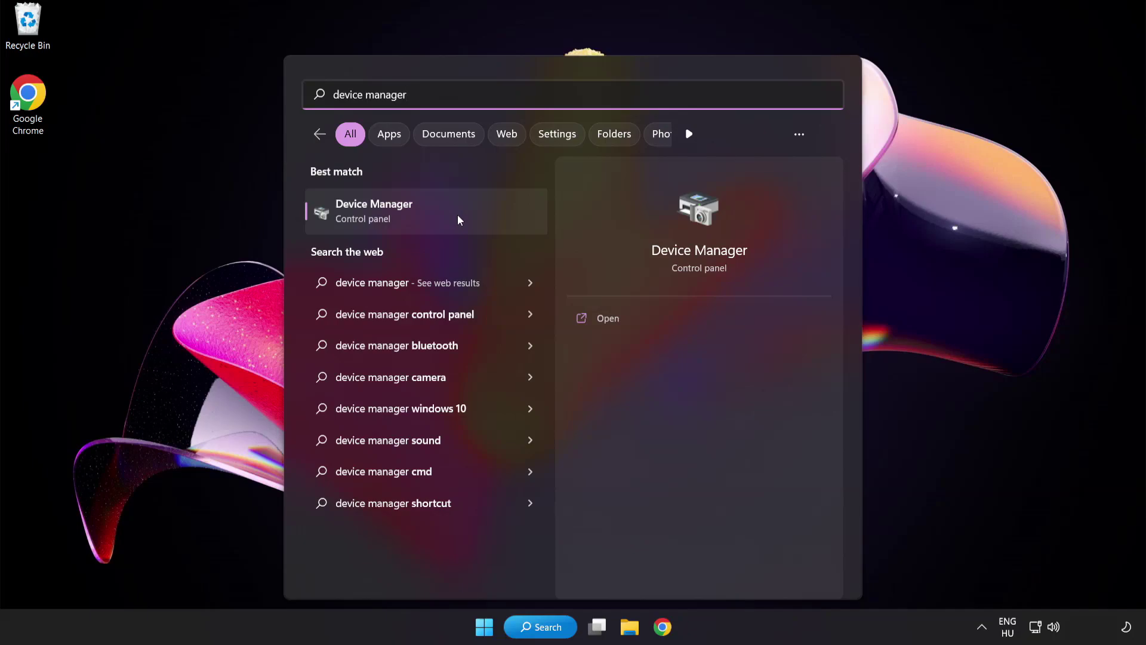
{"action": "left_click", "coordinate": [457, 214]}
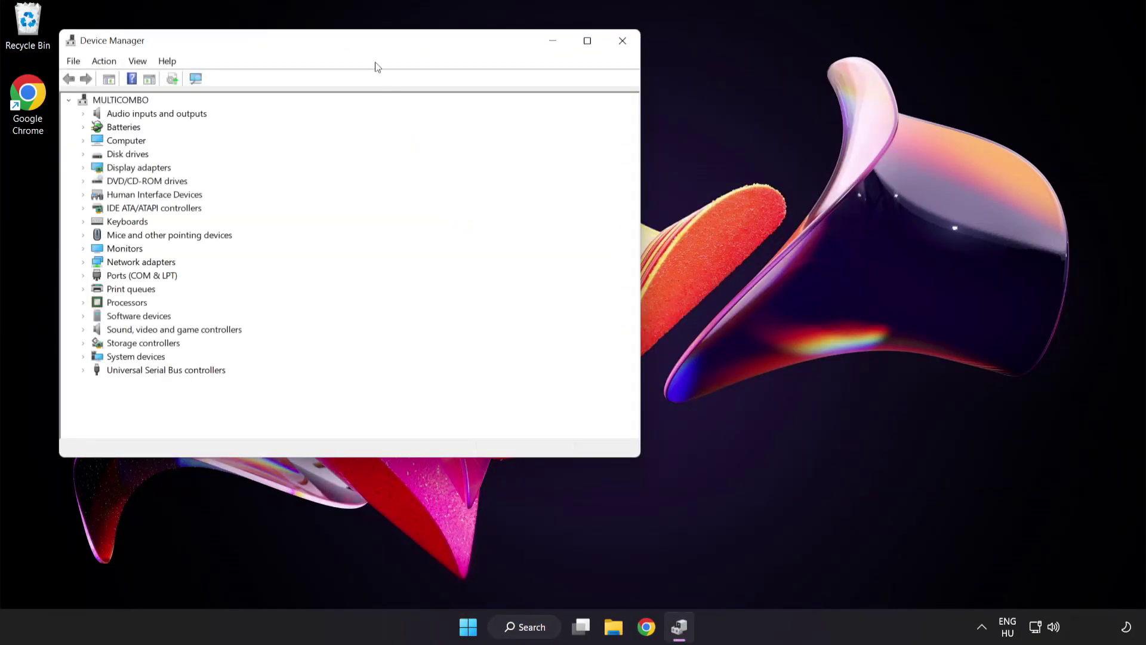
- Confirm VMware SVGA 3D already has the best driver by automatic search, then close Device Manager
{"action": "left_click_drag", "start_coordinate": [369, 46], "coordinate": [560, 117]}
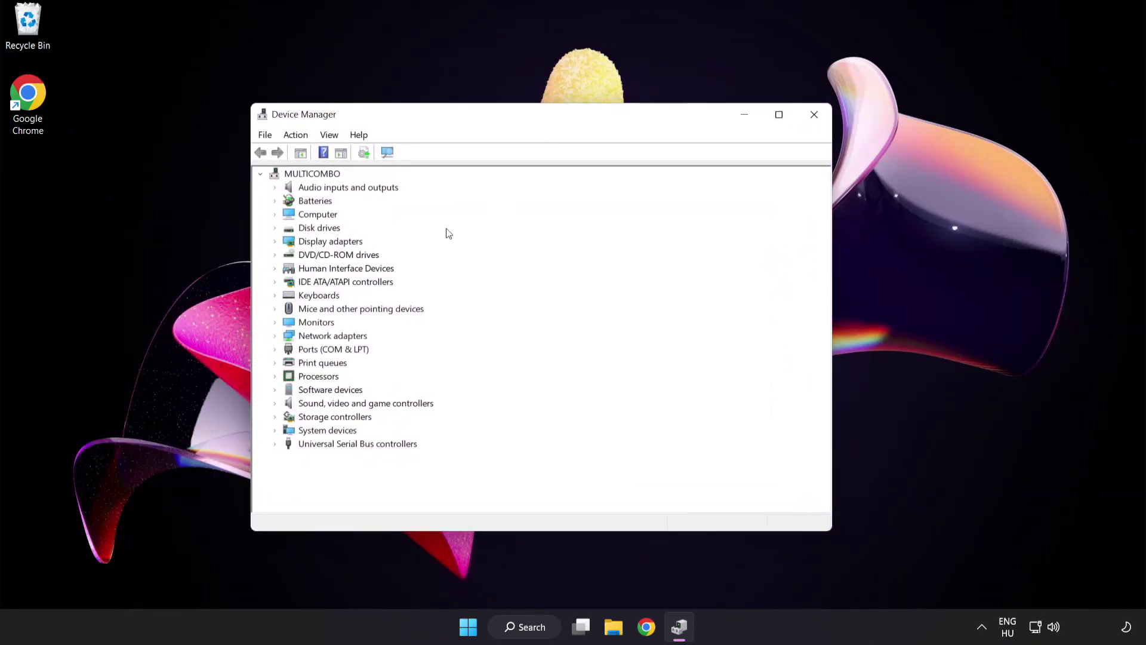
{"action": "left_click", "coordinate": [322, 243]}
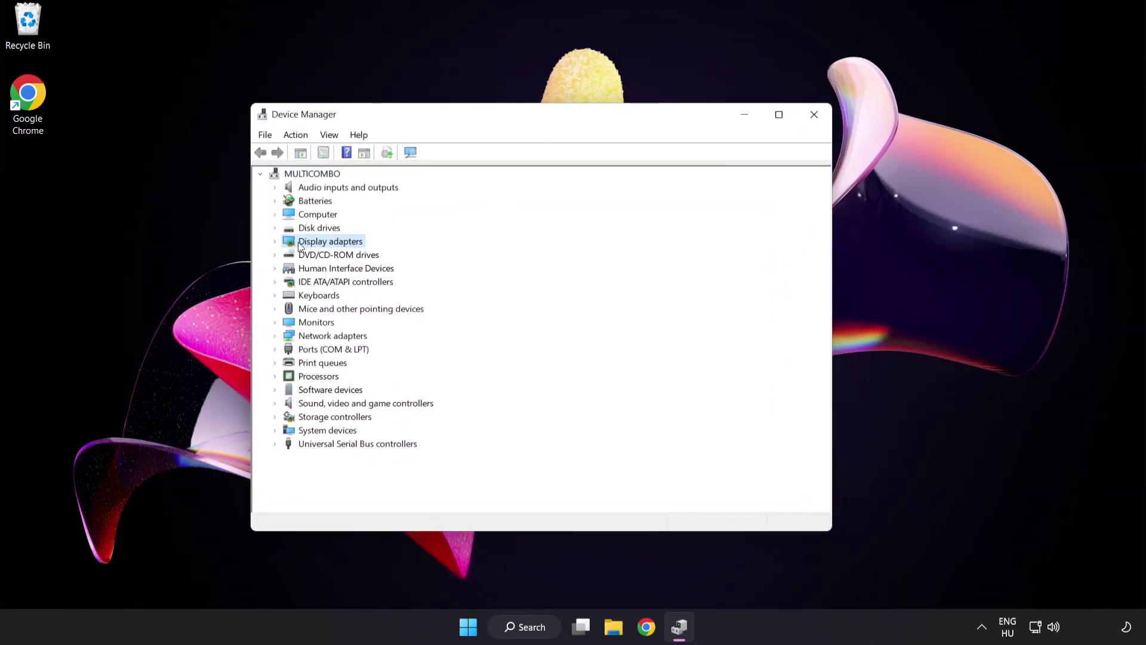
{"action": "left_click", "coordinate": [276, 243]}
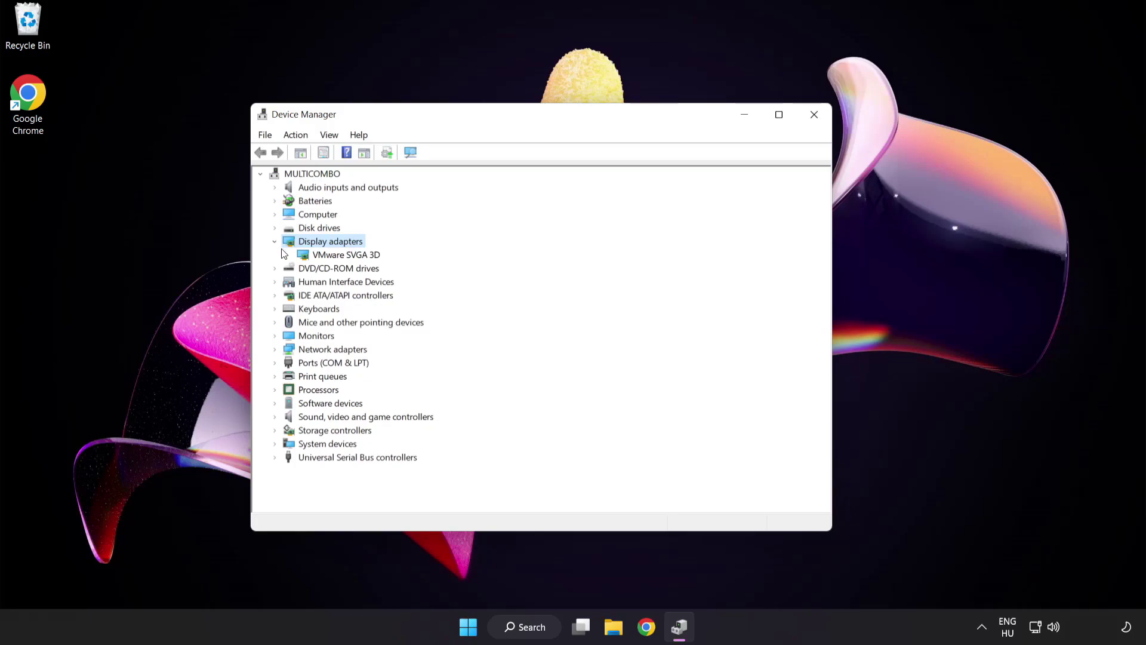
{"action": "left_click", "coordinate": [303, 256]}
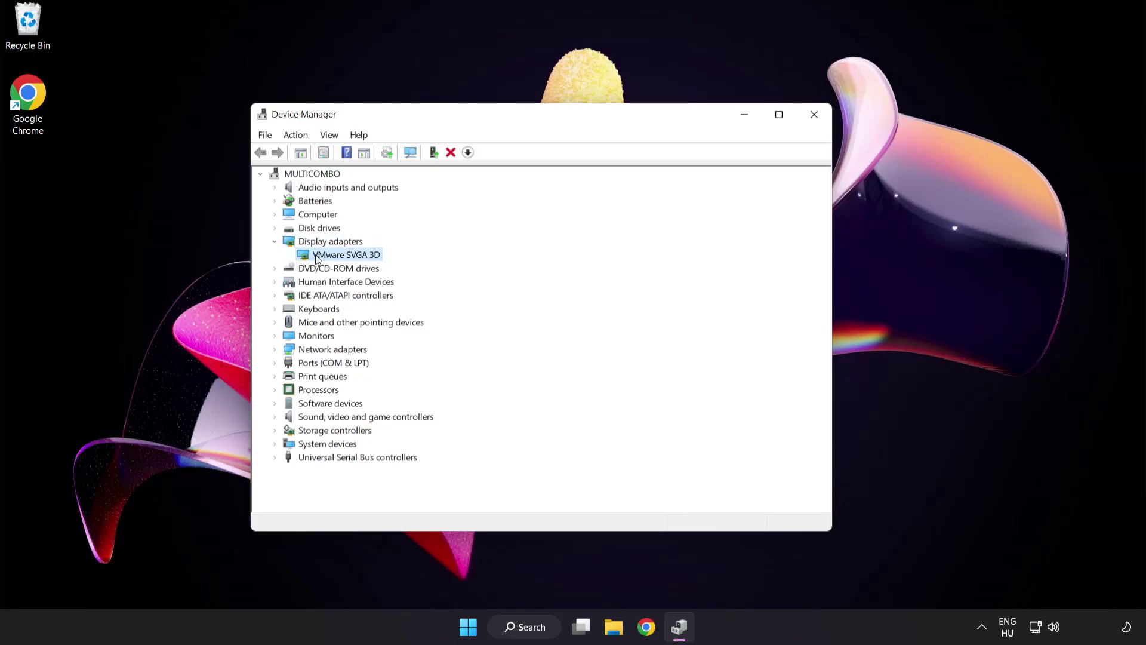
{"action": "right_click", "coordinate": [340, 259]}
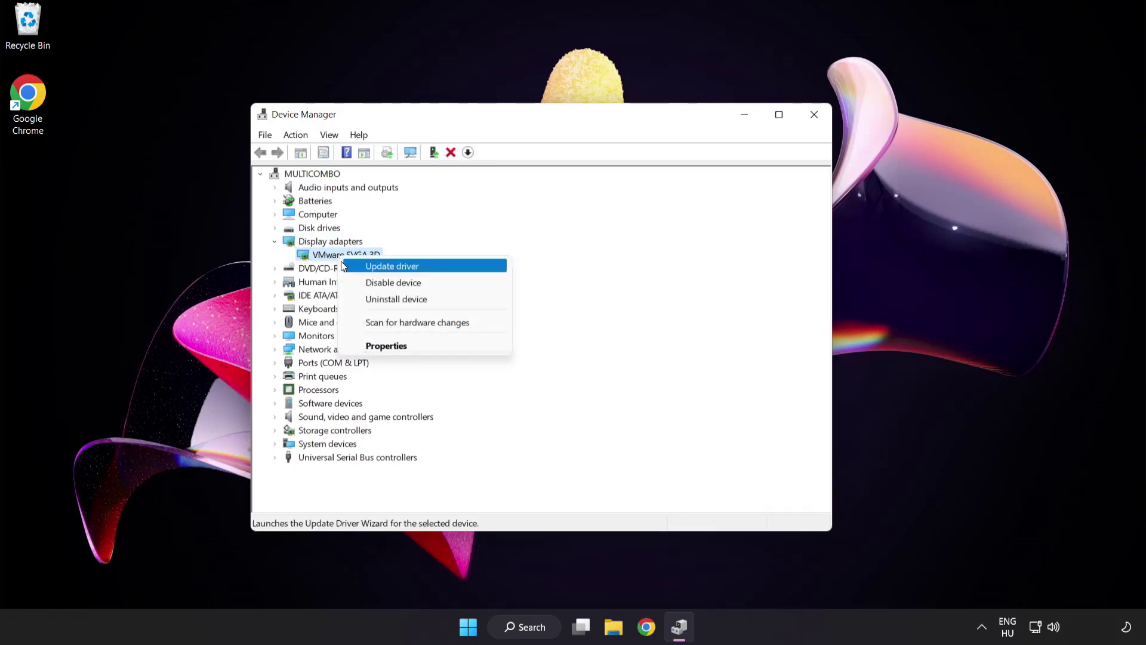
{"action": "left_click", "coordinate": [444, 267]}
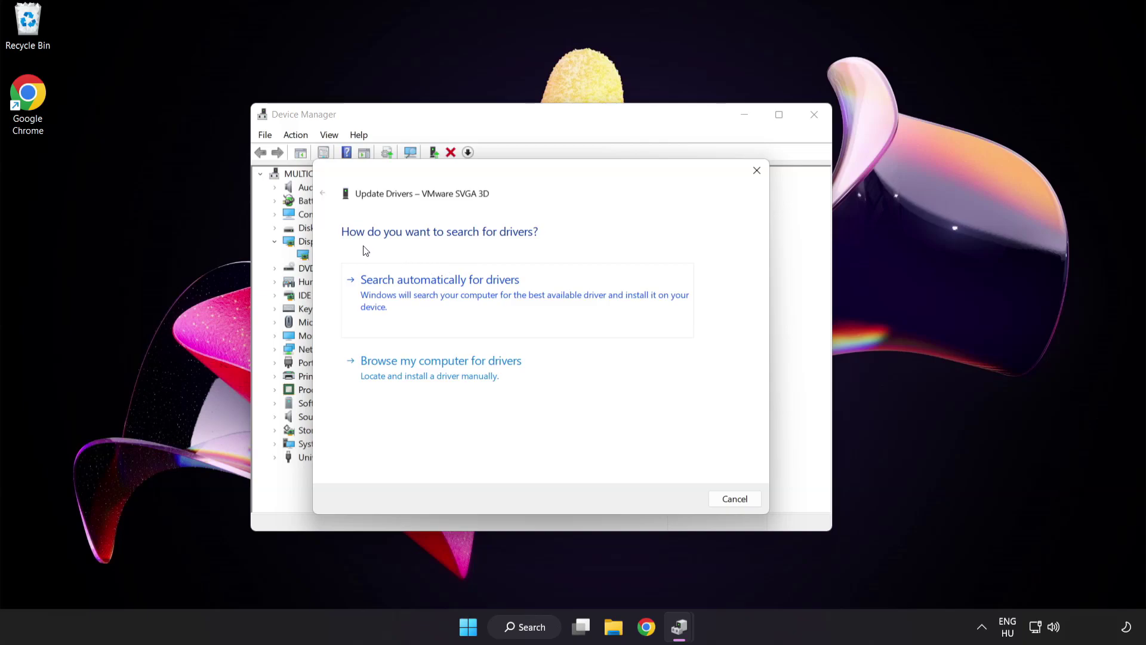
{"action": "left_click", "coordinate": [499, 292]}
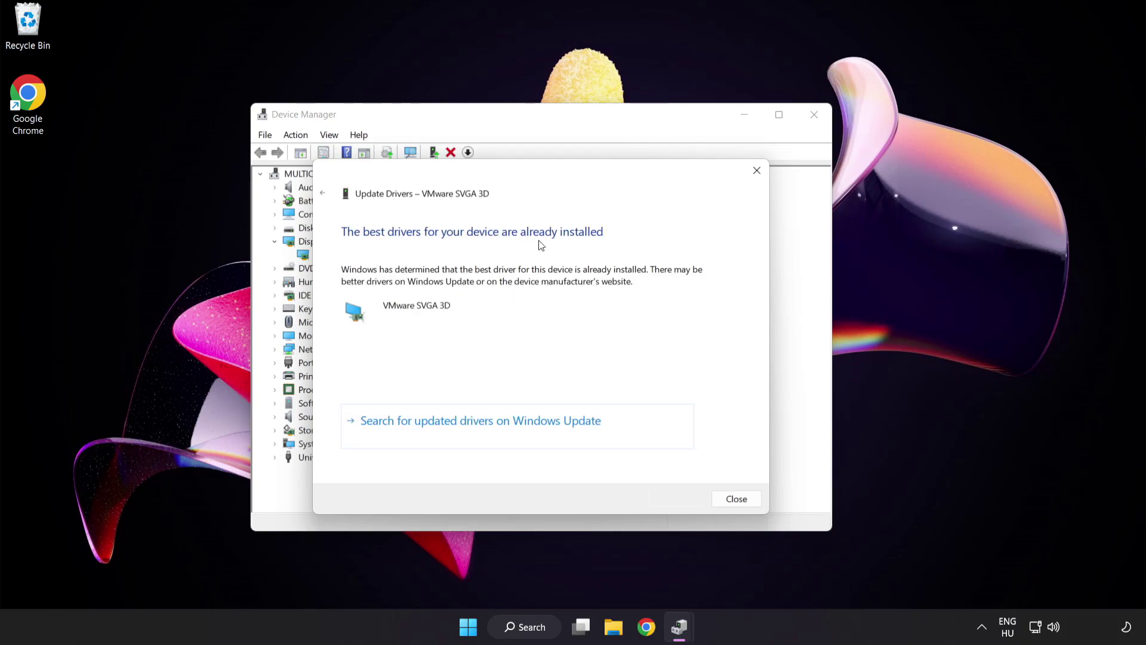
{"action": "left_click", "coordinate": [735, 499]}
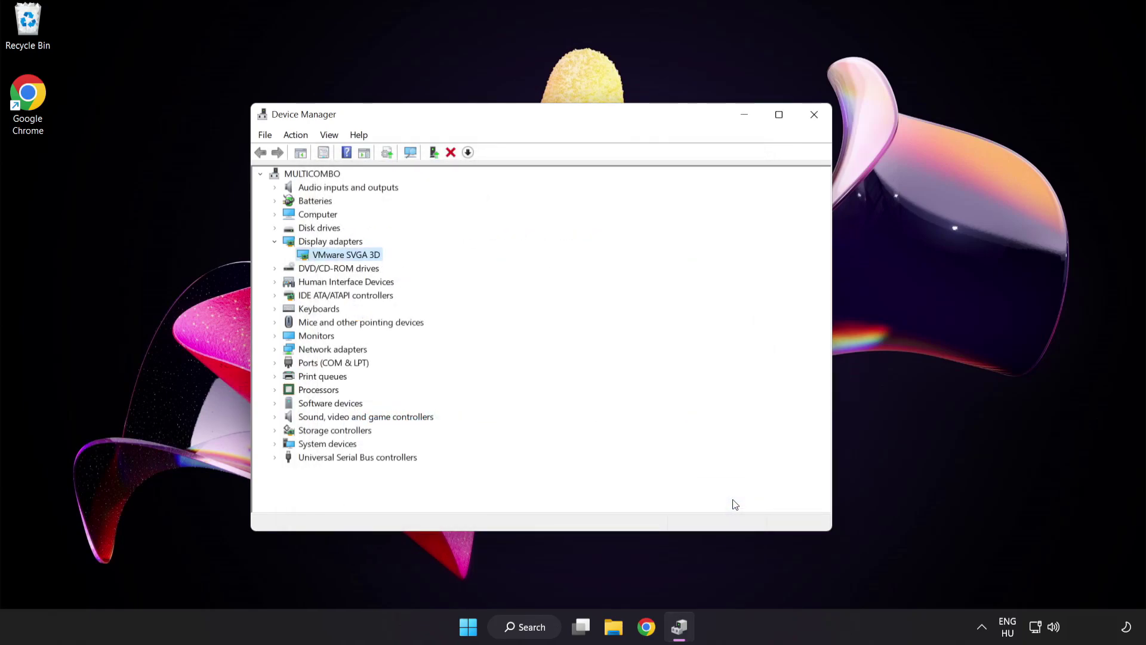
{"action": "left_click", "coordinate": [813, 117]}
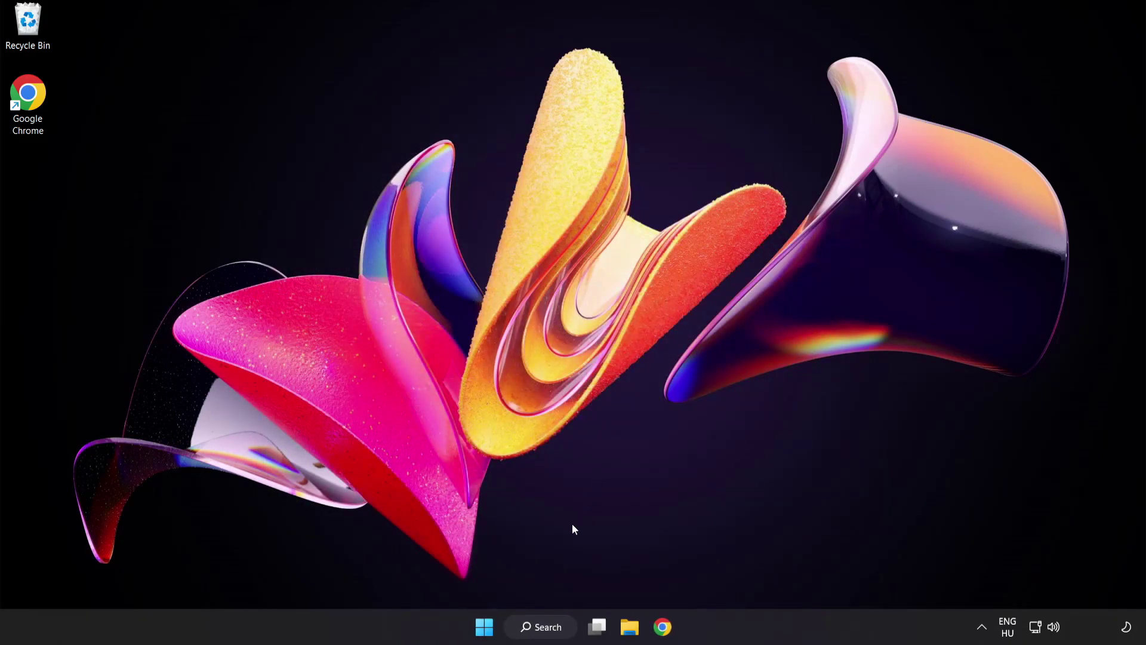
- Search 'update', run Check for updates showing the PC is current, then close Settings
{"action": "left_click", "coordinate": [556, 631]}
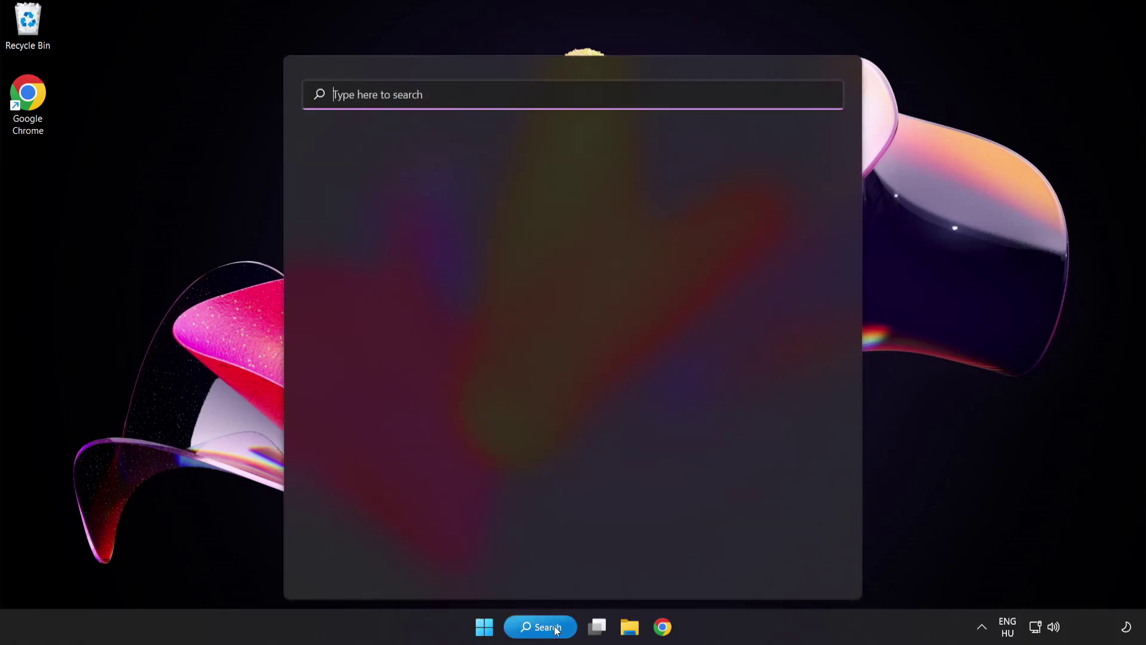
{"action": "type", "text": "u"}
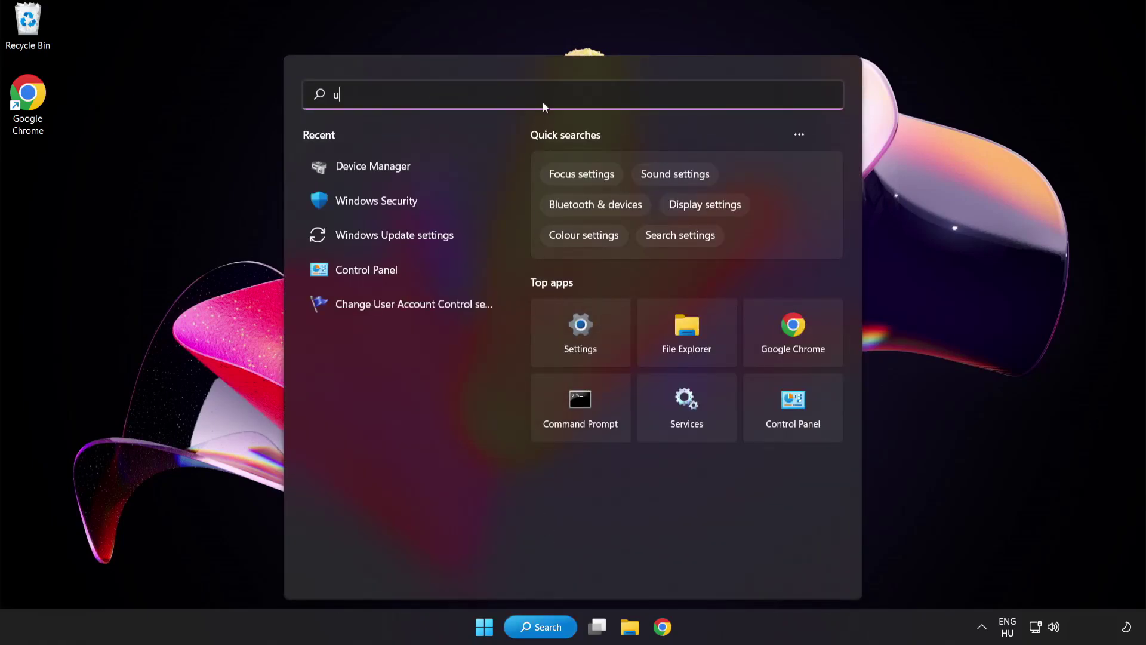
{"action": "type", "text": "pdate"}
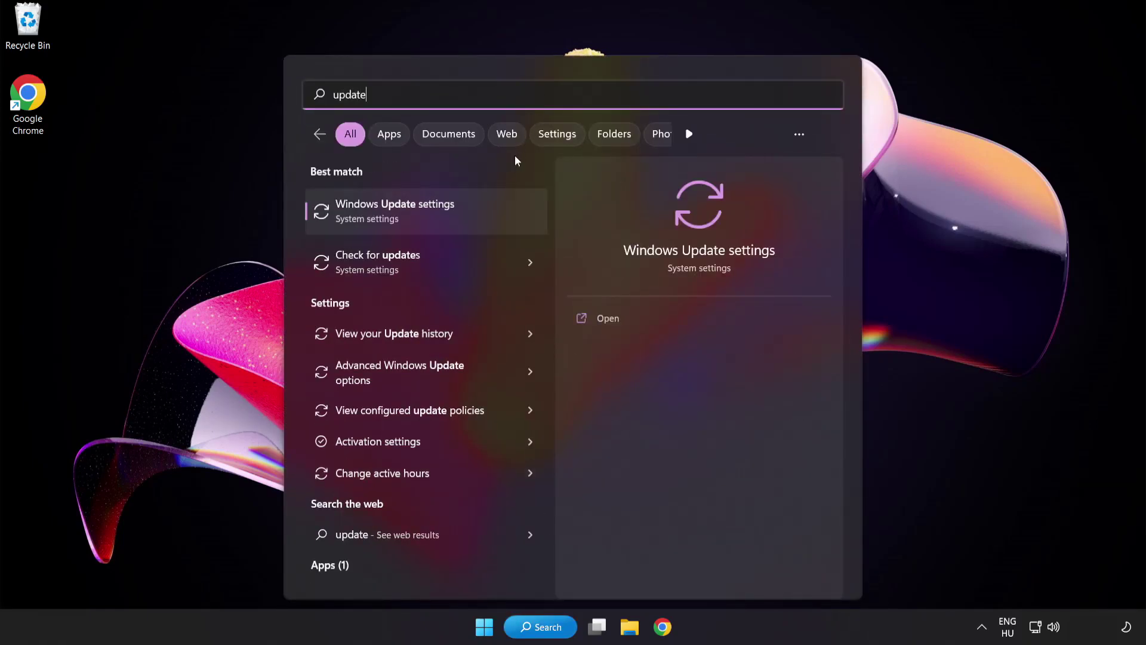
{"action": "left_click", "coordinate": [438, 215]}
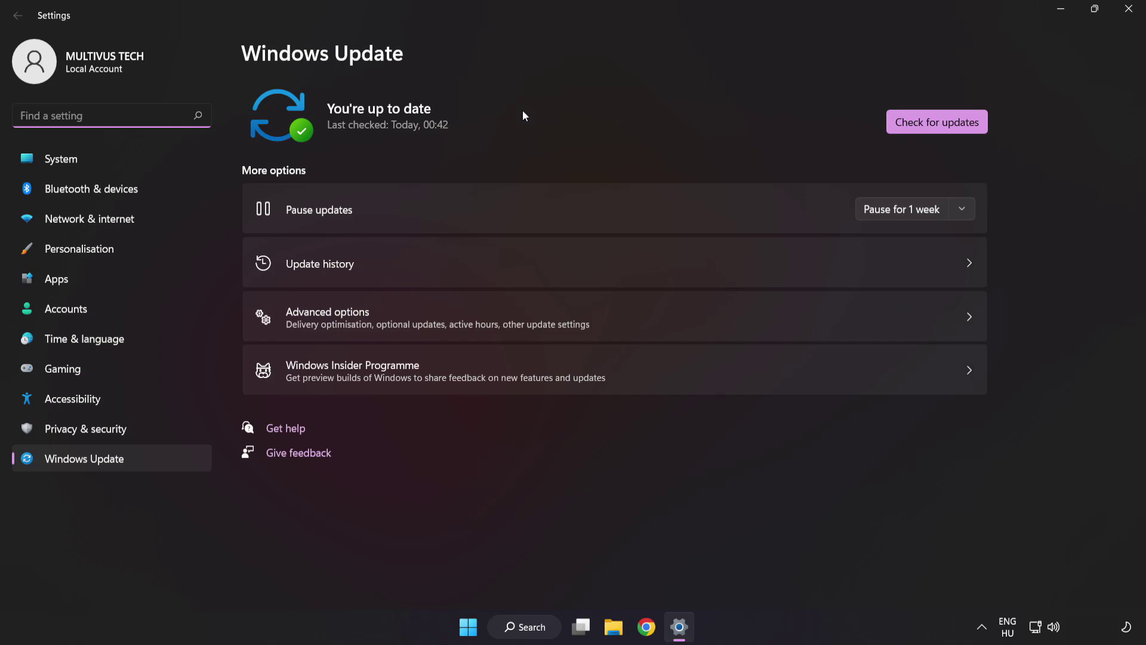
{"action": "left_click", "coordinate": [932, 128]}
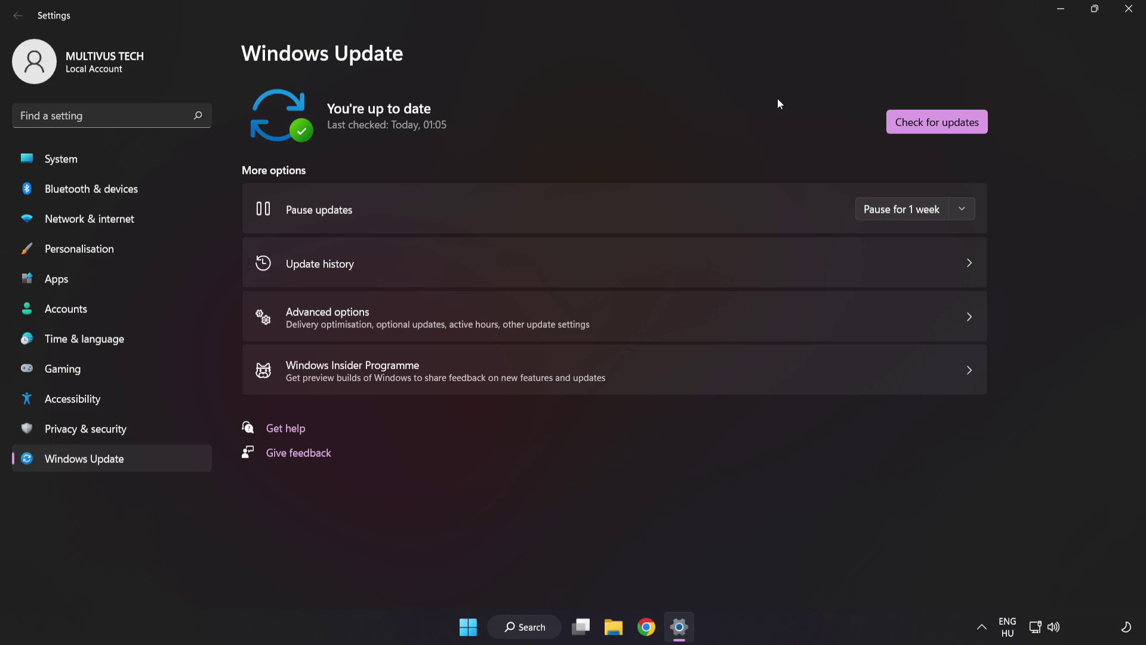
{"action": "left_click", "coordinate": [1127, 16]}
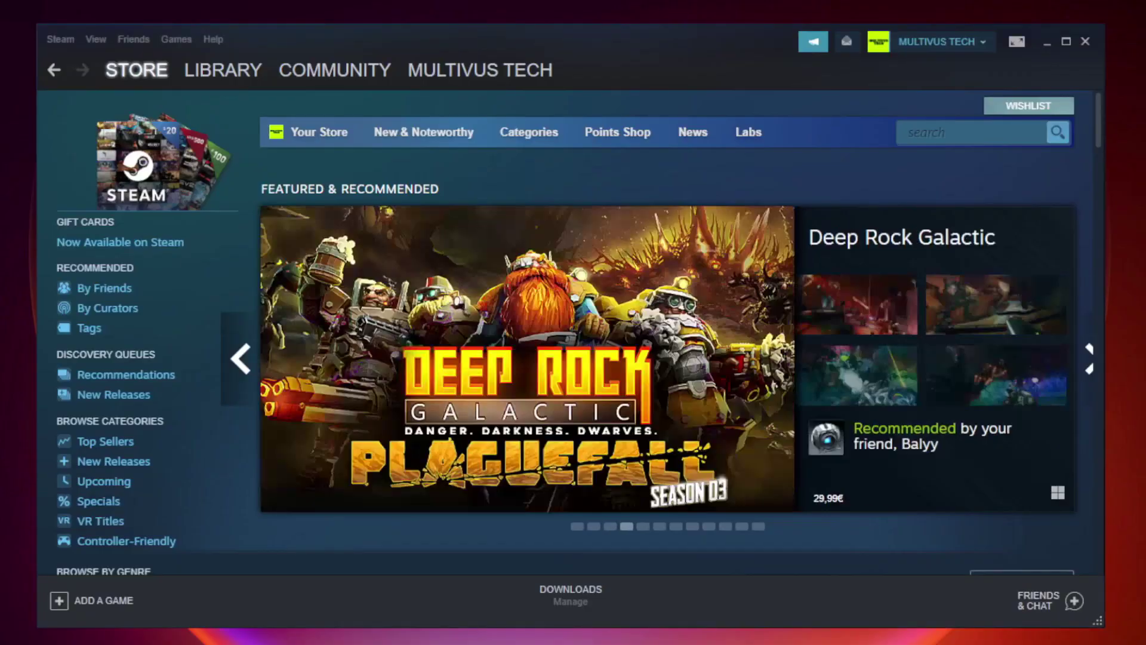
{"action": "mouse_move", "coordinate": [223, 70]}
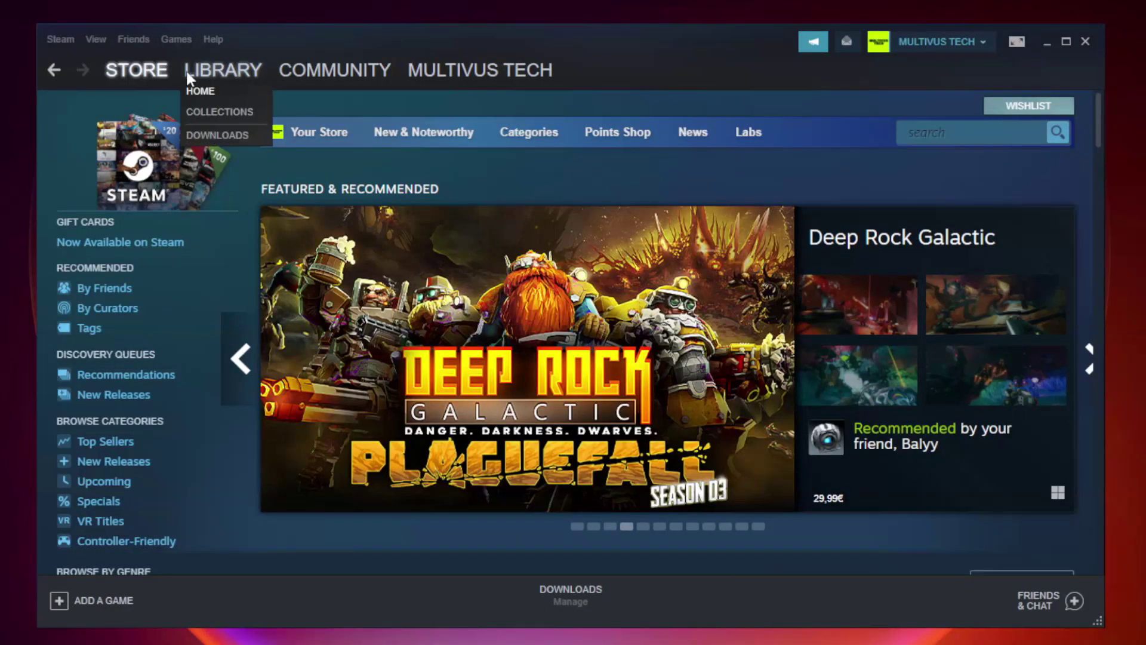
- Verify all 9192 Unturned files under Local Files, then browse to its install folder
{"action": "left_click", "coordinate": [231, 77]}
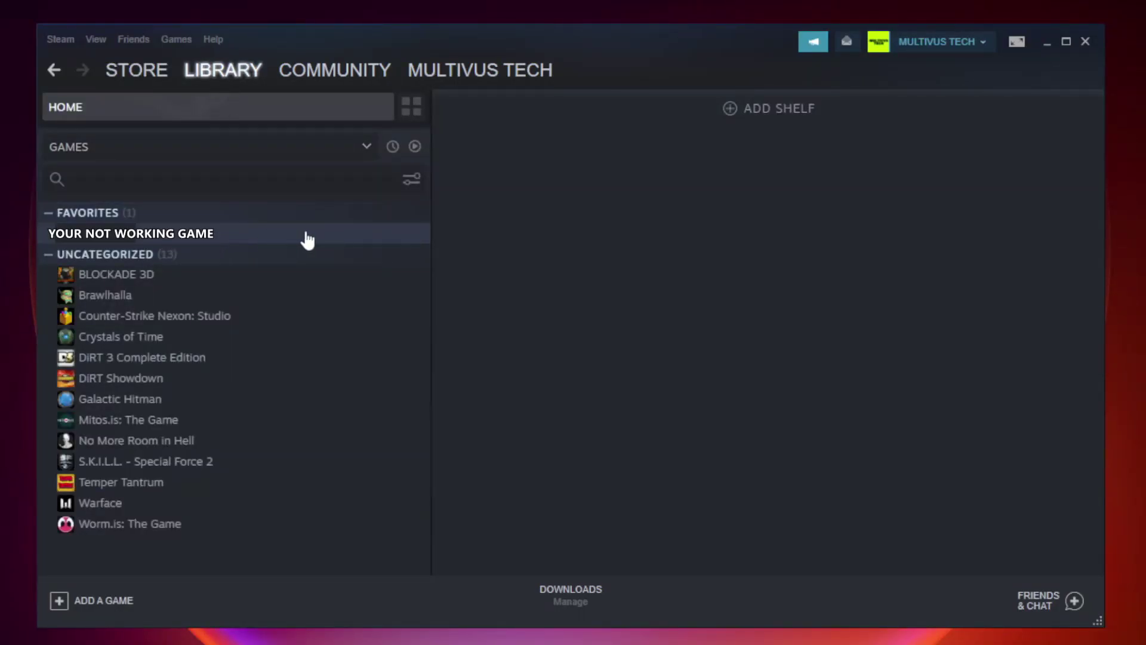
{"action": "right_click", "coordinate": [247, 238]}
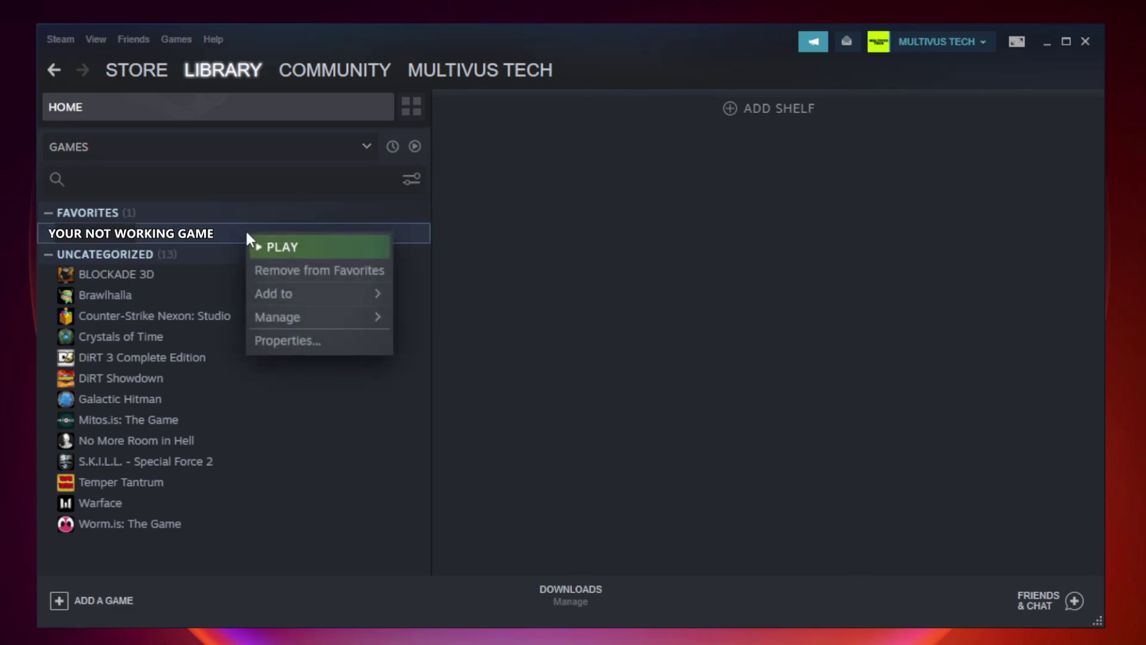
{"action": "left_click", "coordinate": [315, 340]}
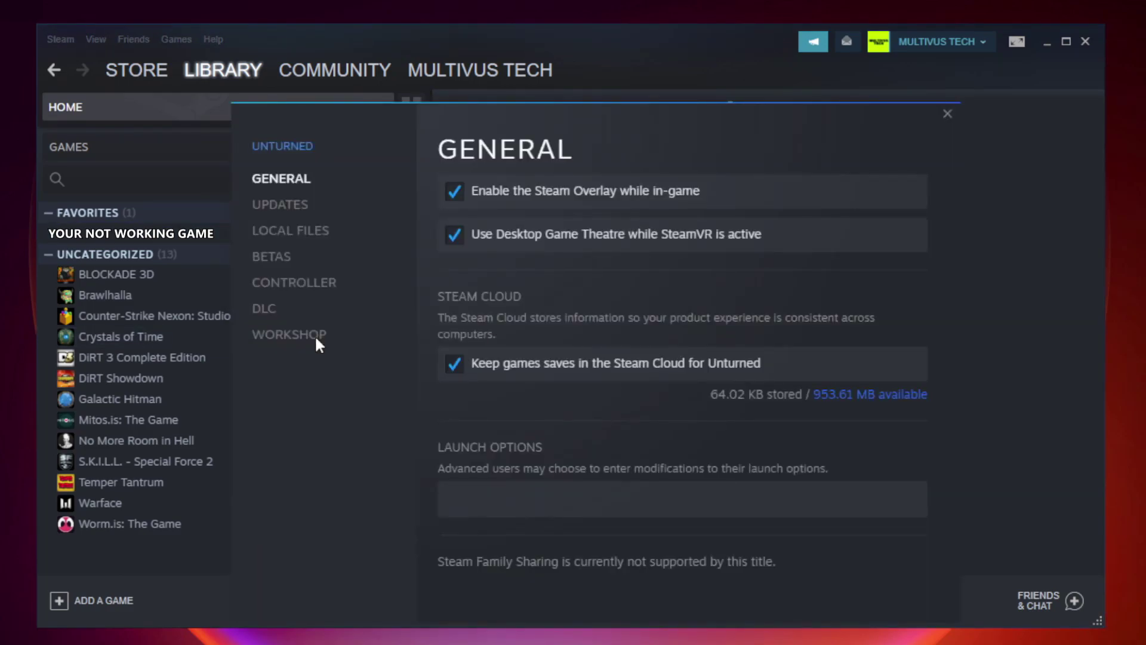
{"action": "left_click", "coordinate": [304, 240]}
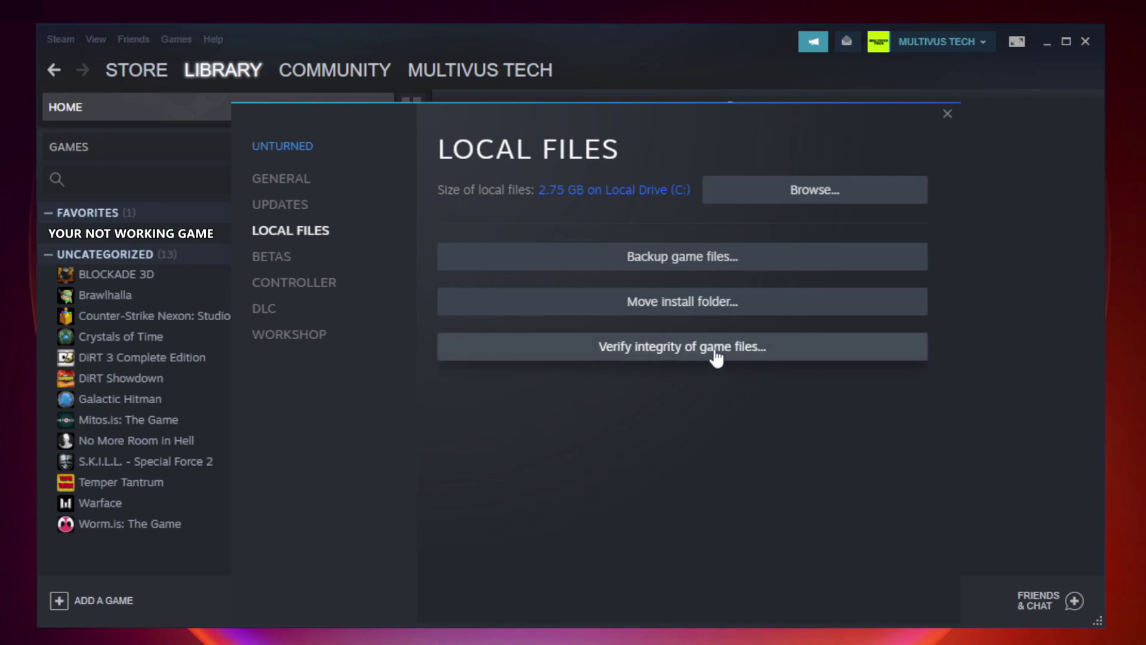
{"action": "left_click", "coordinate": [694, 353]}
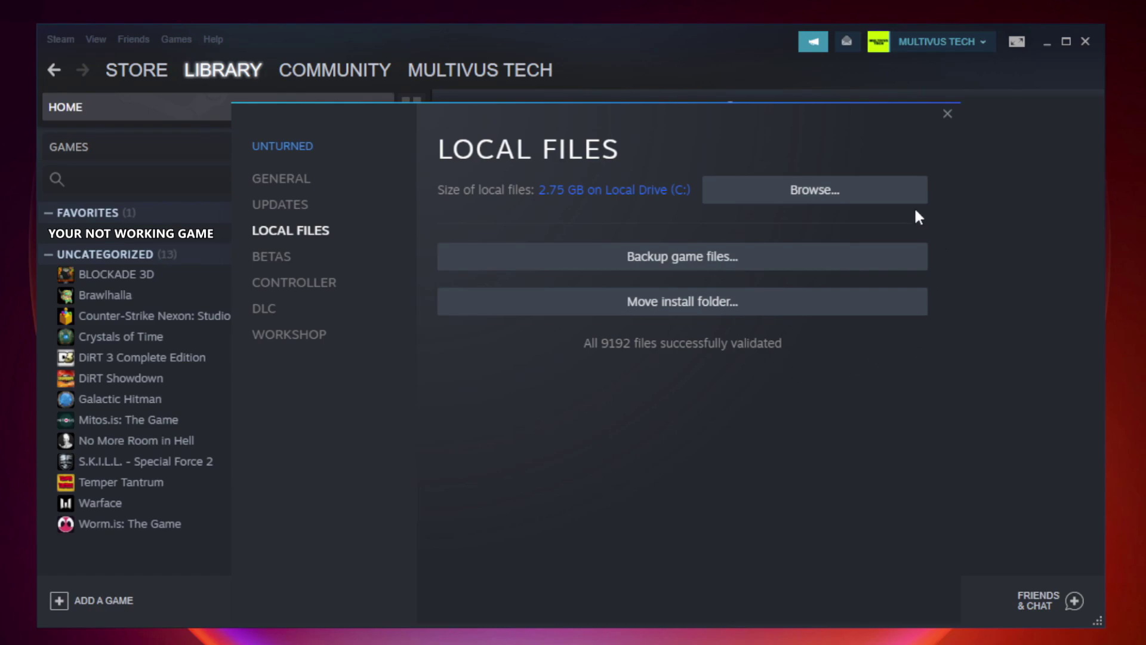
{"action": "left_click", "coordinate": [819, 206]}
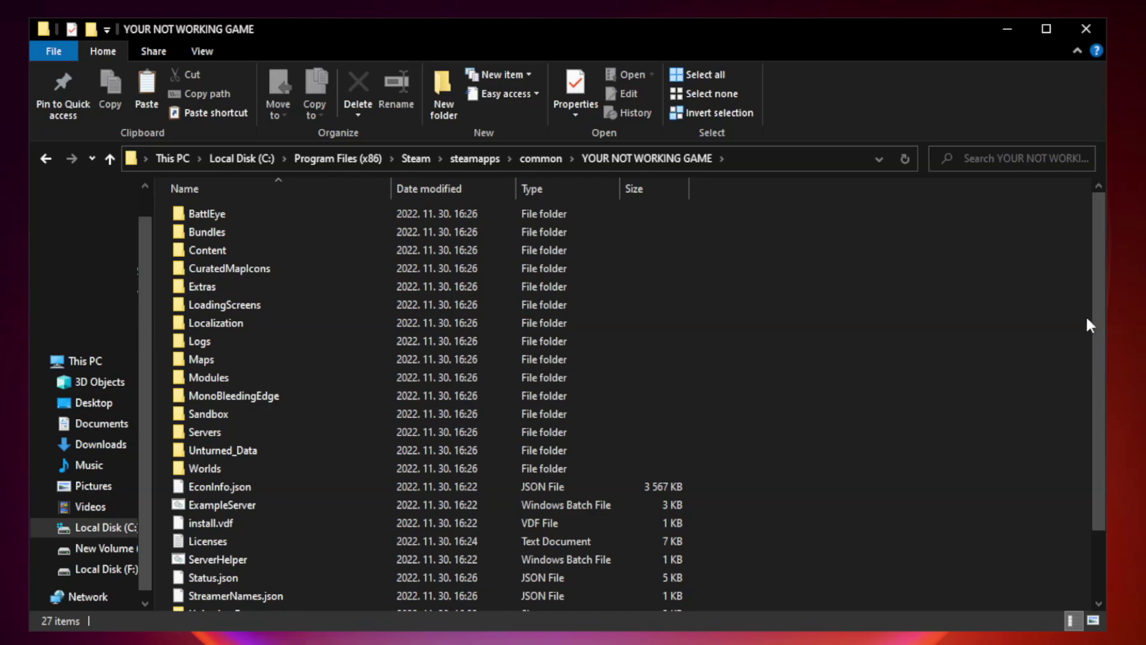
{"action": "left_click_drag", "start_coordinate": [1100, 313], "coordinate": [1101, 384]}
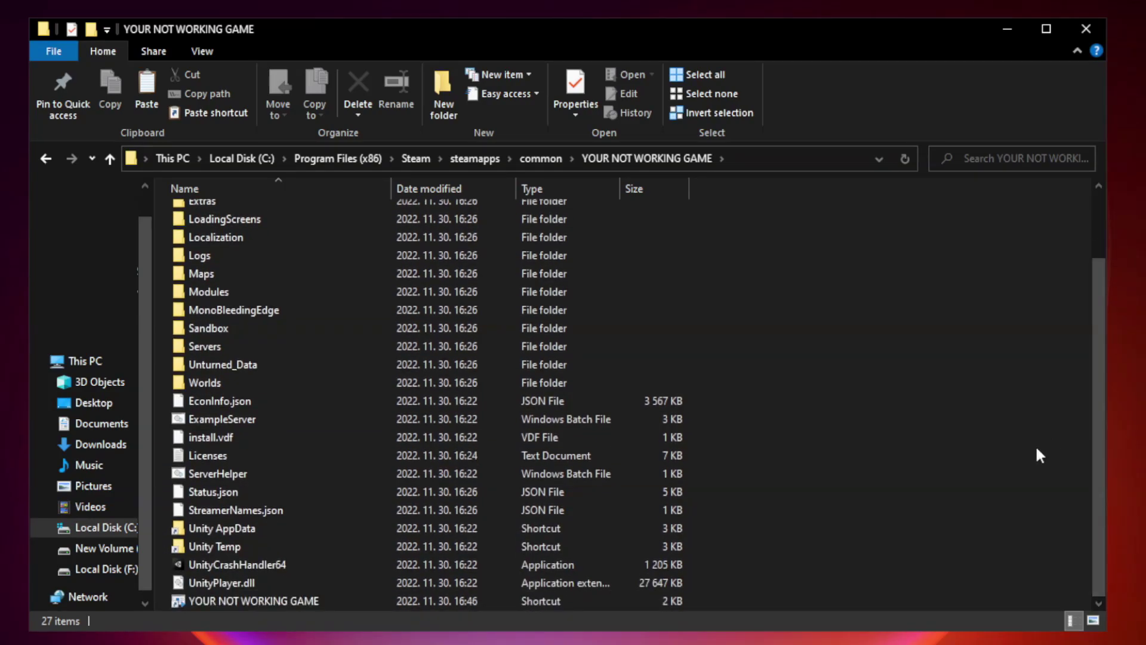
- Open the YOUR NOT WORKING GAME shortcut's properties at the Compatibility settings
{"action": "left_click", "coordinate": [455, 599]}
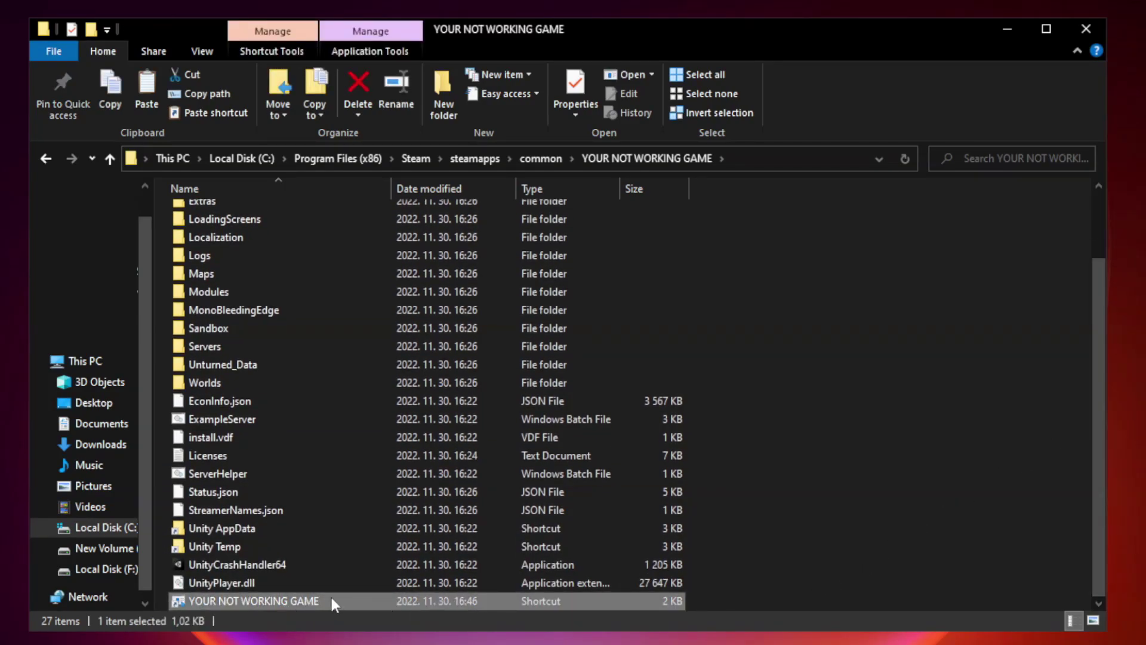
{"action": "right_click", "coordinate": [387, 597]}
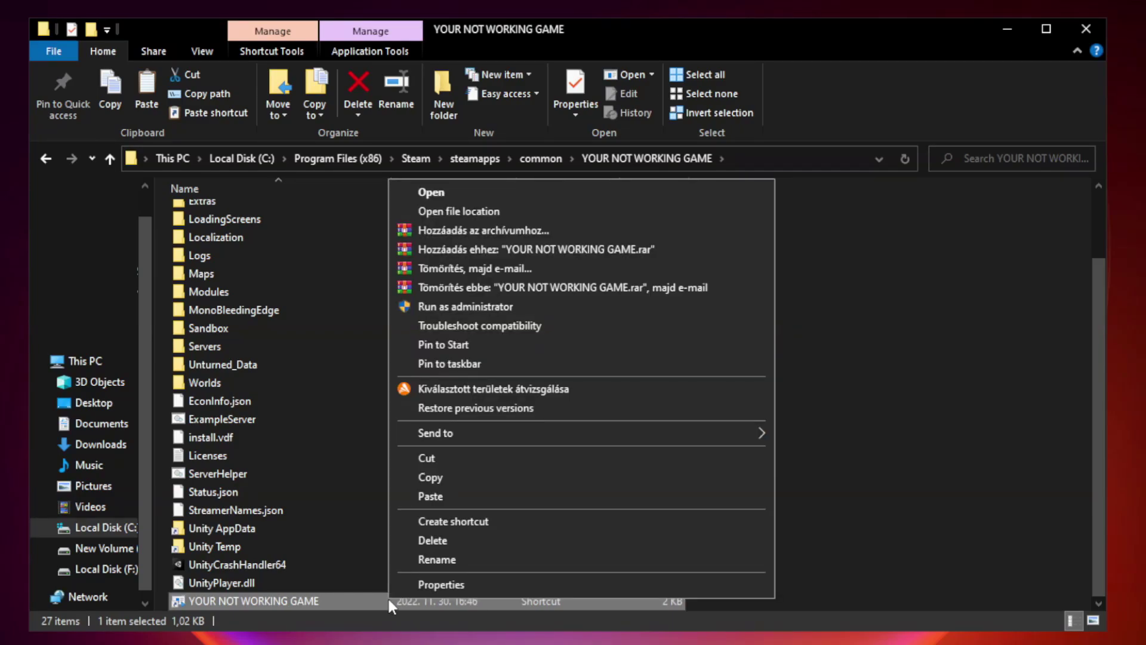
{"action": "left_click", "coordinate": [578, 590]}
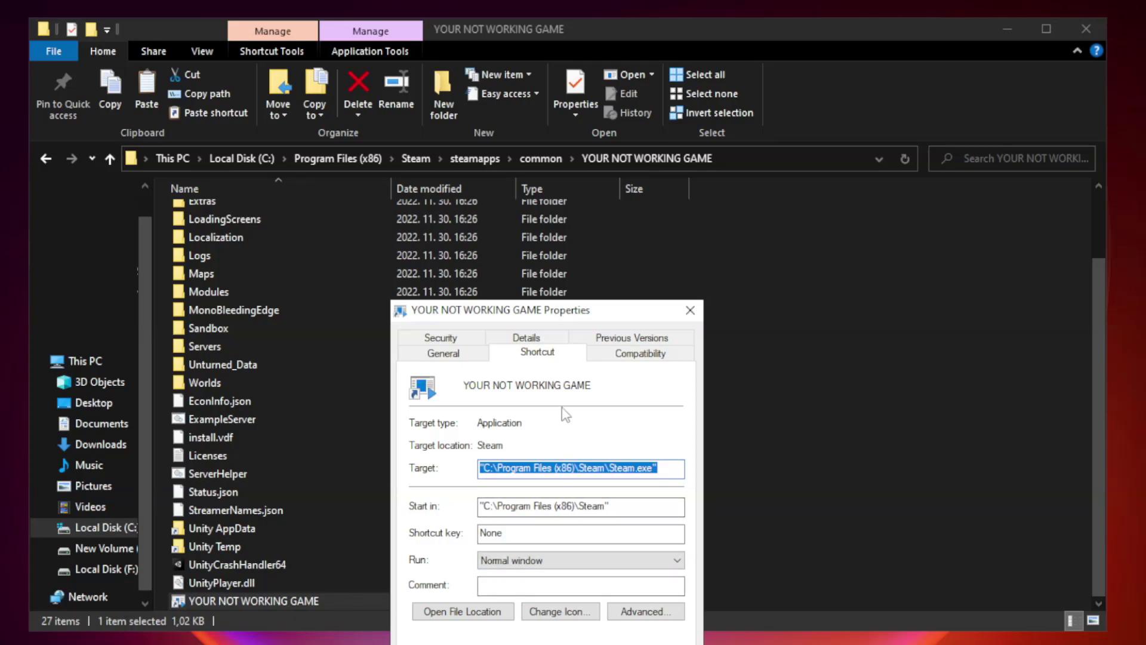
{"action": "mouse_move", "coordinate": [567, 316]}
{"action": "left_mouse_down"}
{"action": "mouse_move", "coordinate": [591, 153]}
{"action": "mouse_move", "coordinate": [569, 130]}
{"action": "left_mouse_up"}
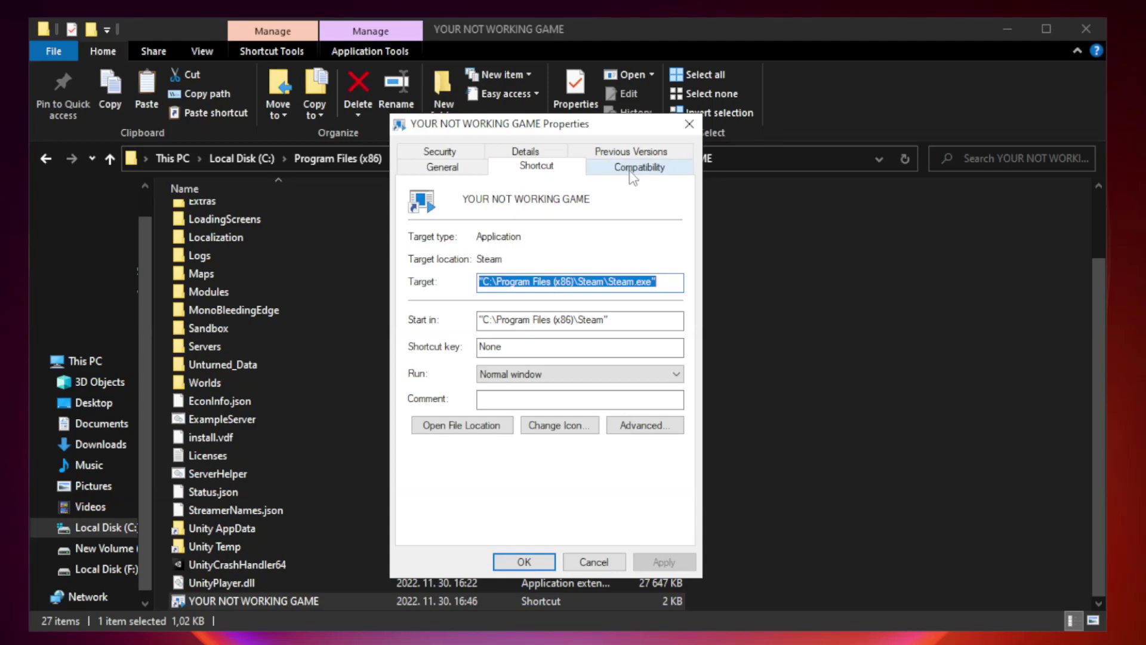
{"action": "left_click", "coordinate": [637, 170]}
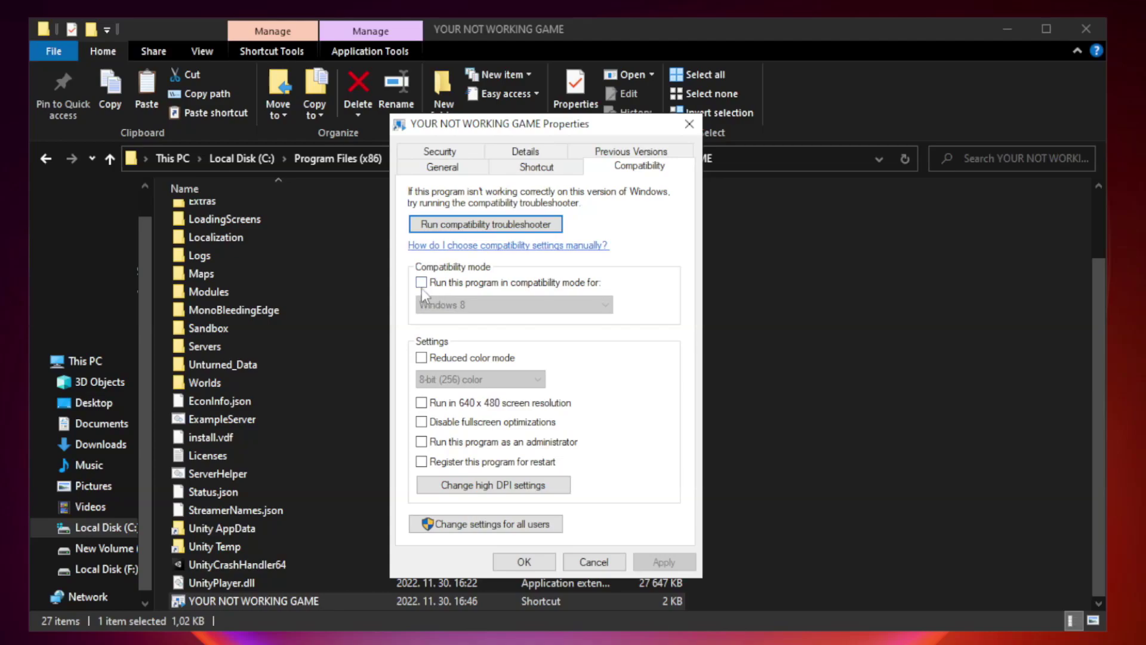
- Enable Windows 8 compatibility mode, disable fullscreen optimizations, run as administrator, and apply
{"action": "left_click", "coordinate": [454, 284]}
{"action": "left_click", "coordinate": [515, 306]}
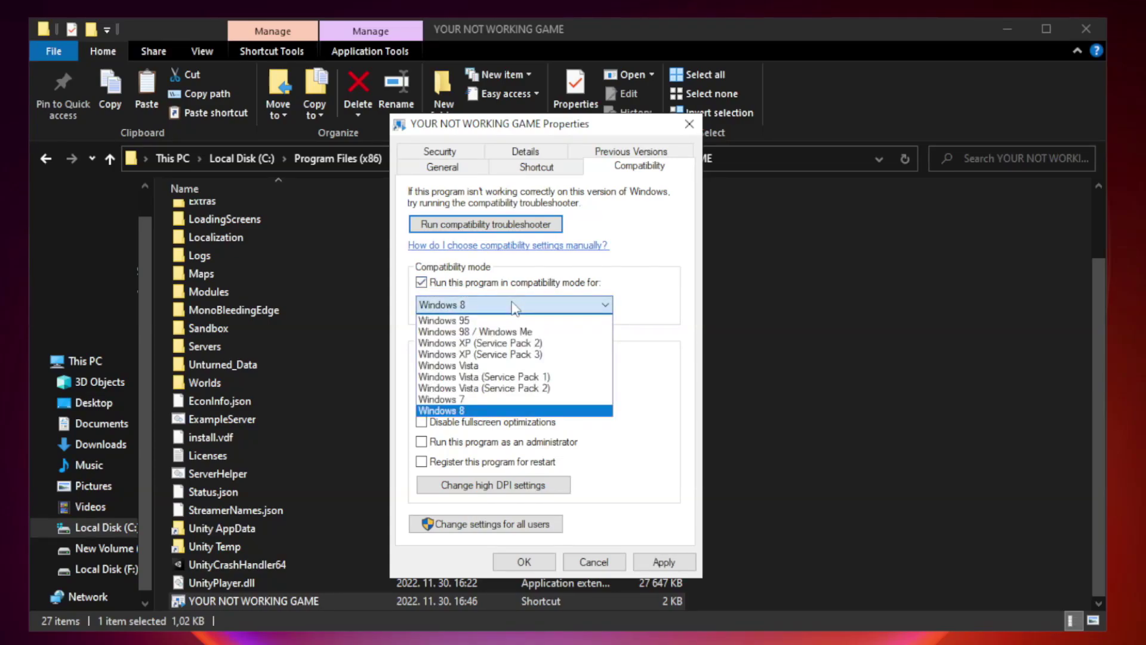
{"action": "left_click", "coordinate": [485, 412]}
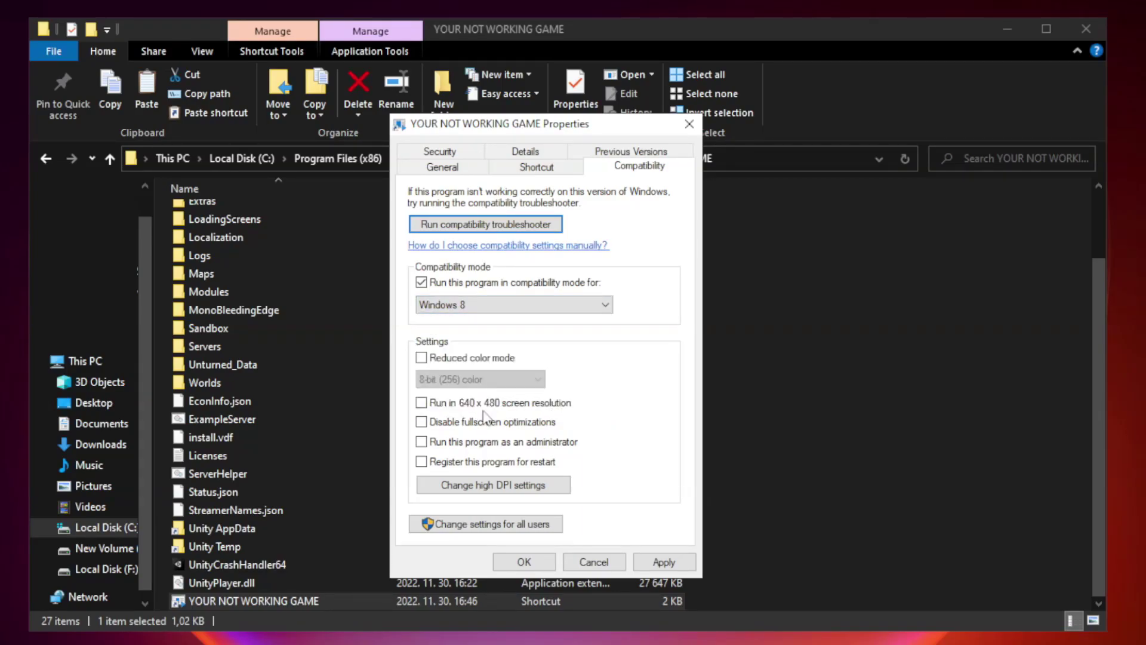
{"action": "left_click", "coordinate": [448, 425]}
{"action": "left_click", "coordinate": [450, 451]}
{"action": "left_click", "coordinate": [660, 564]}
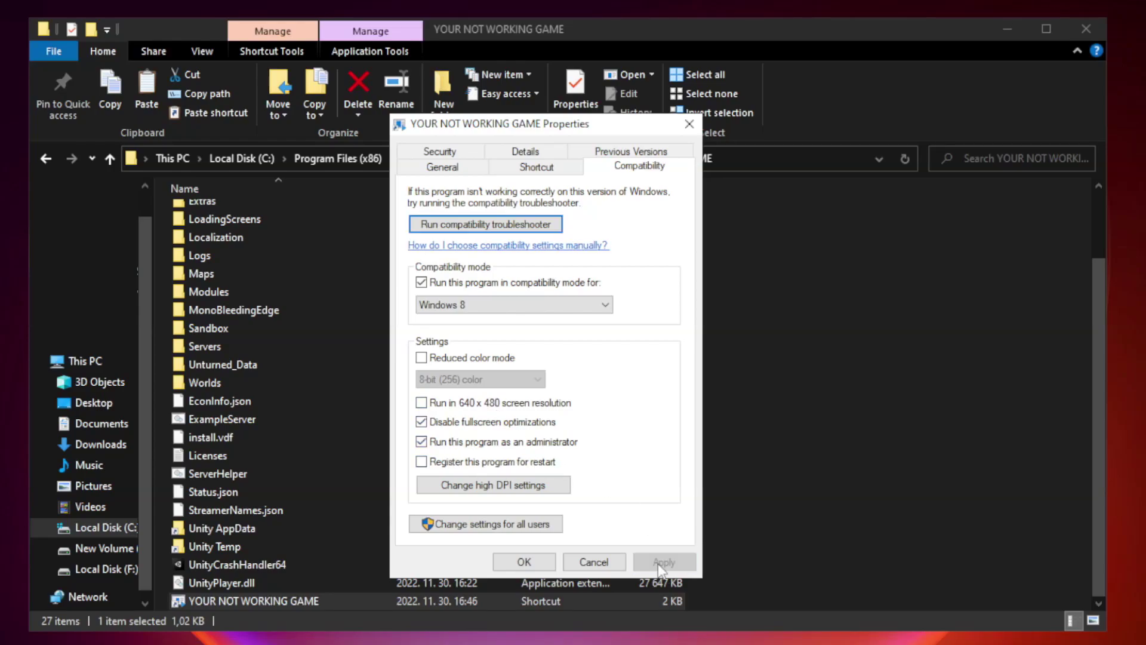
{"action": "left_click", "coordinate": [524, 563]}
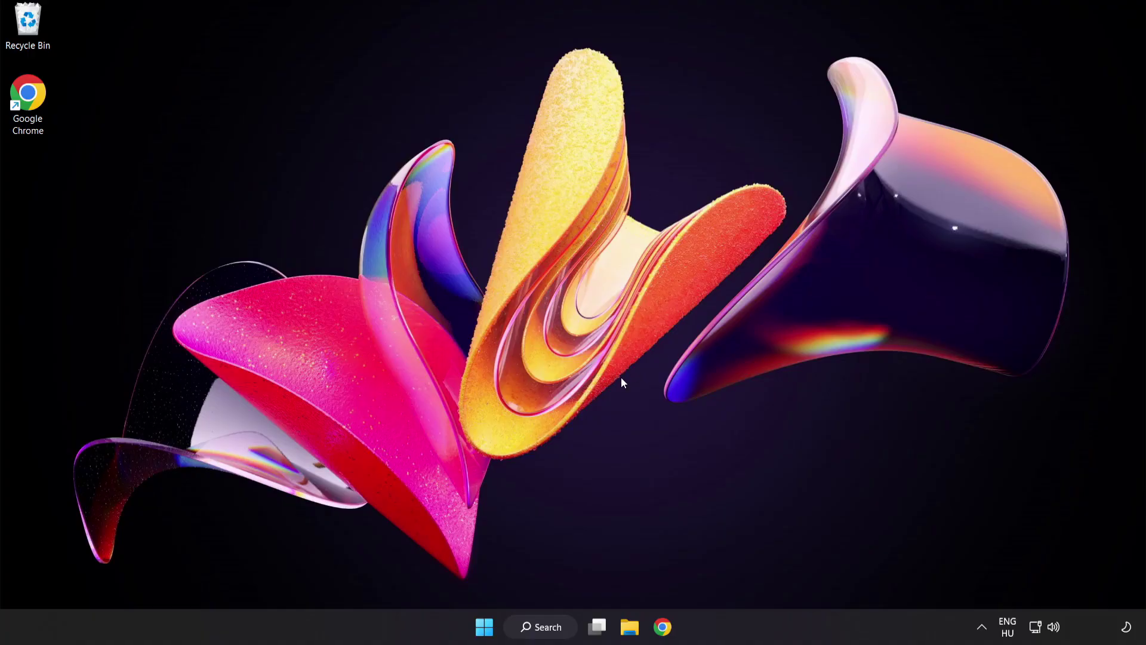
- Launch Task Manager from the Start button's Quick Link menu
{"action": "right_click", "coordinate": [489, 631]}
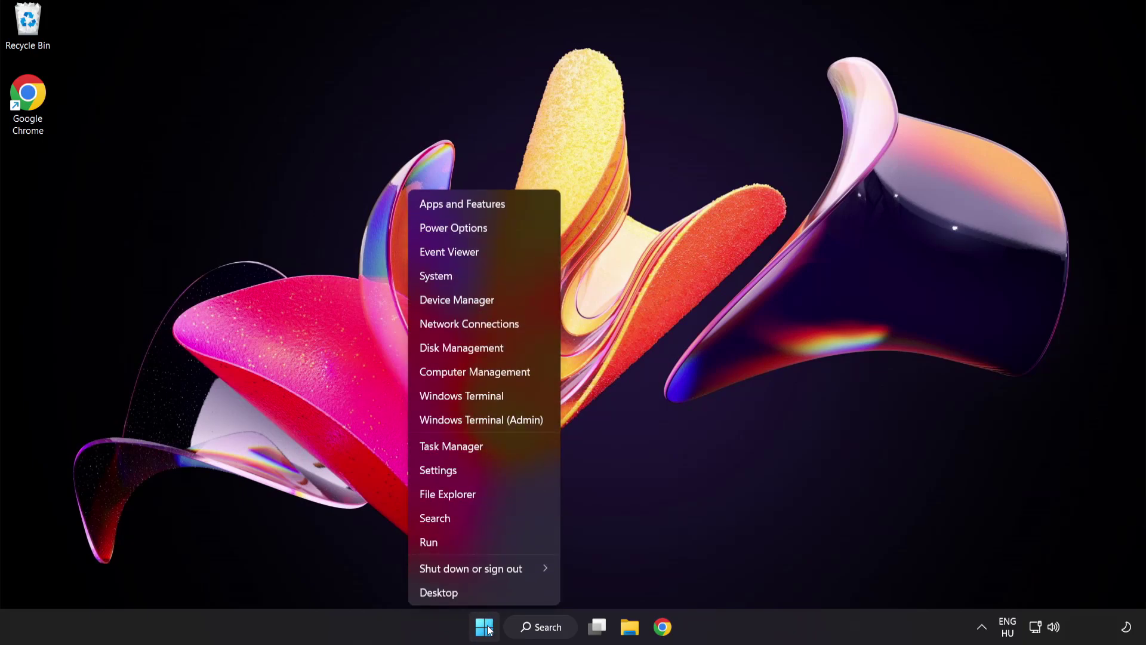
{"action": "left_click", "coordinate": [495, 449]}
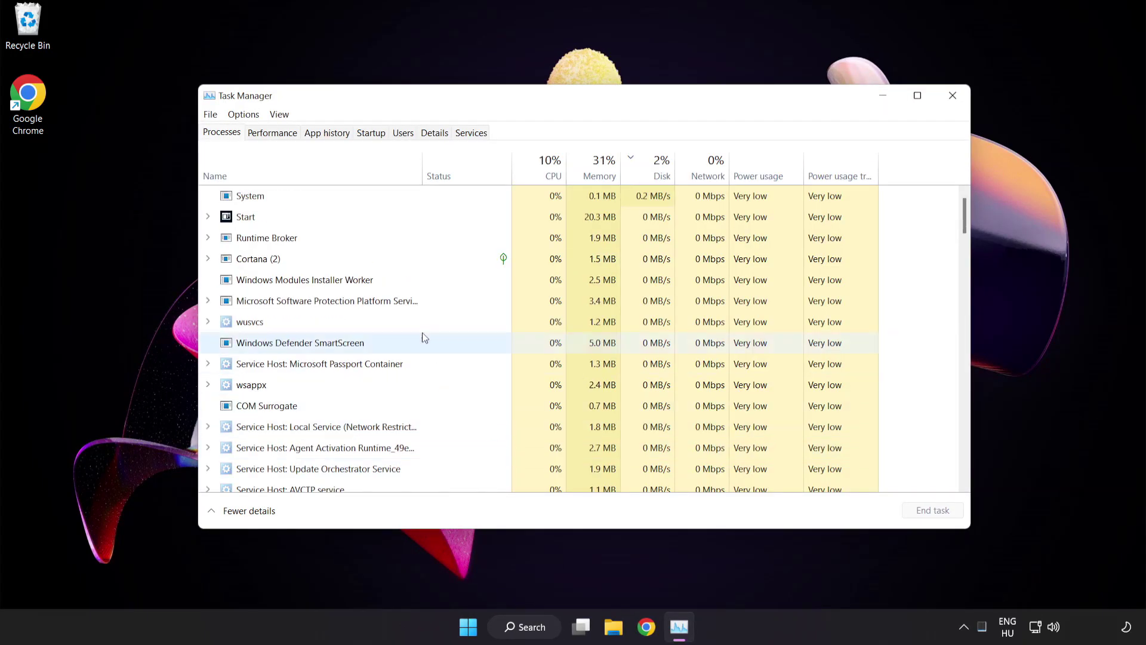
- Disable Cortana, Phone Link, Terminal and Windows Security notification icon at startup, then close Task Manager
{"action": "left_click", "coordinate": [371, 132]}
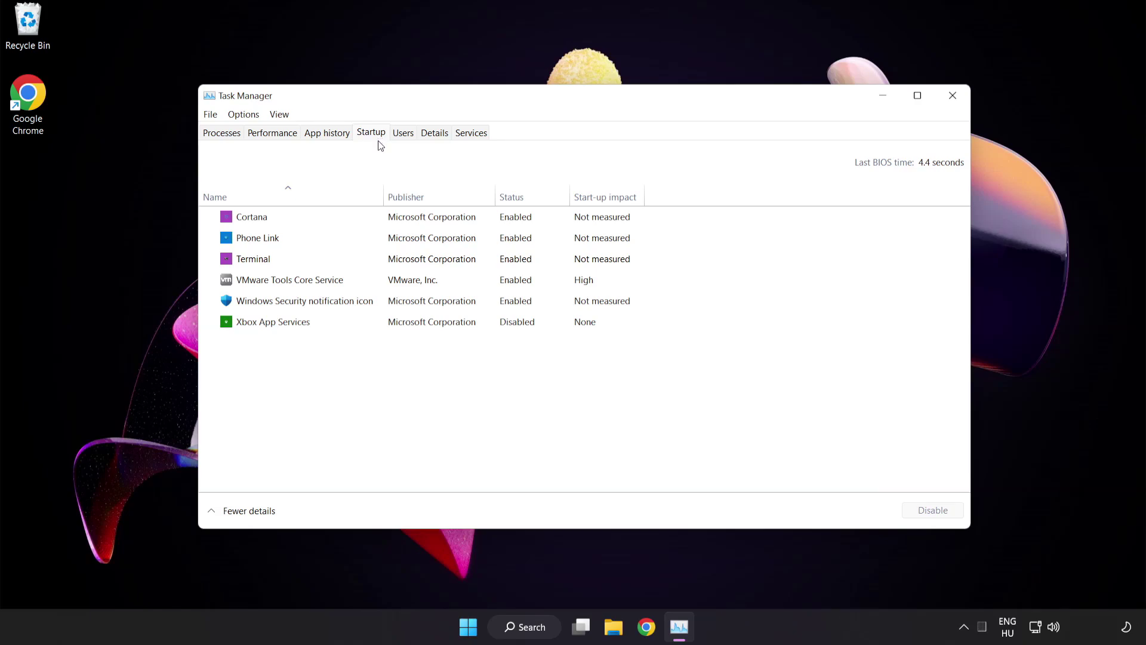
{"action": "left_click", "coordinate": [383, 226]}
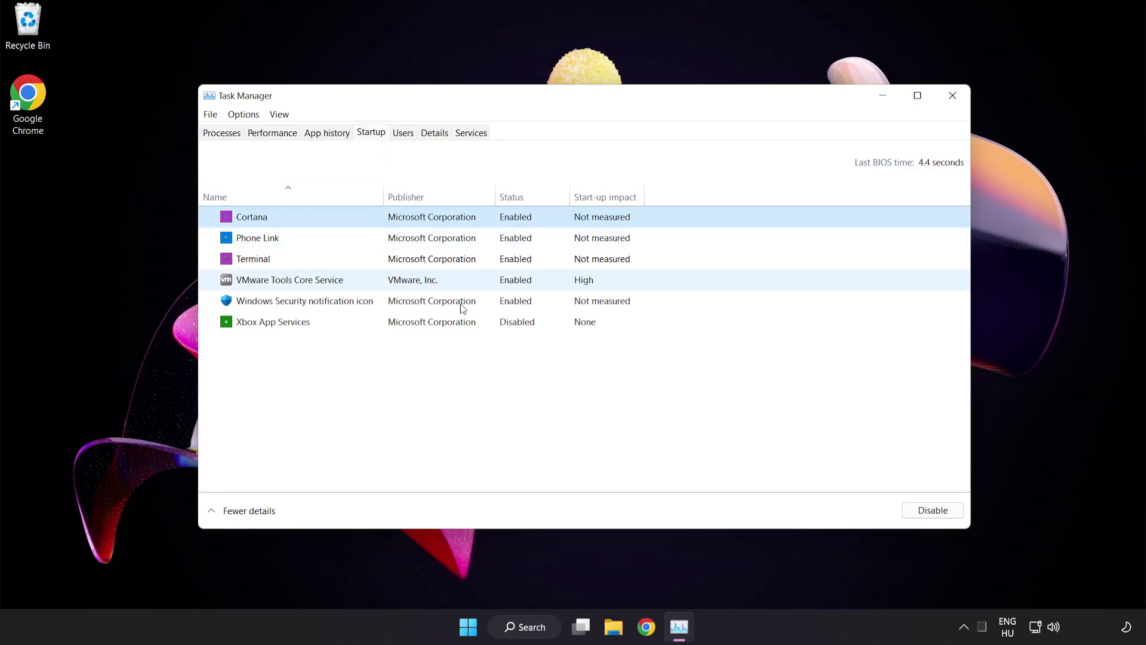
{"action": "left_click", "coordinate": [936, 510]}
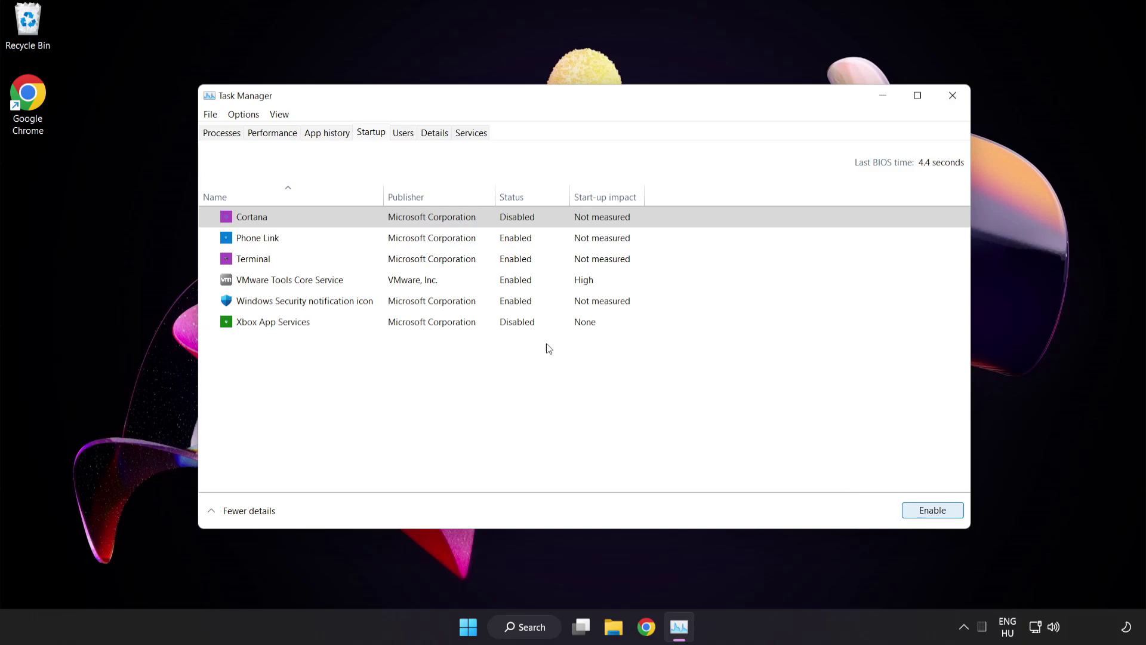
{"action": "left_click", "coordinate": [354, 239]}
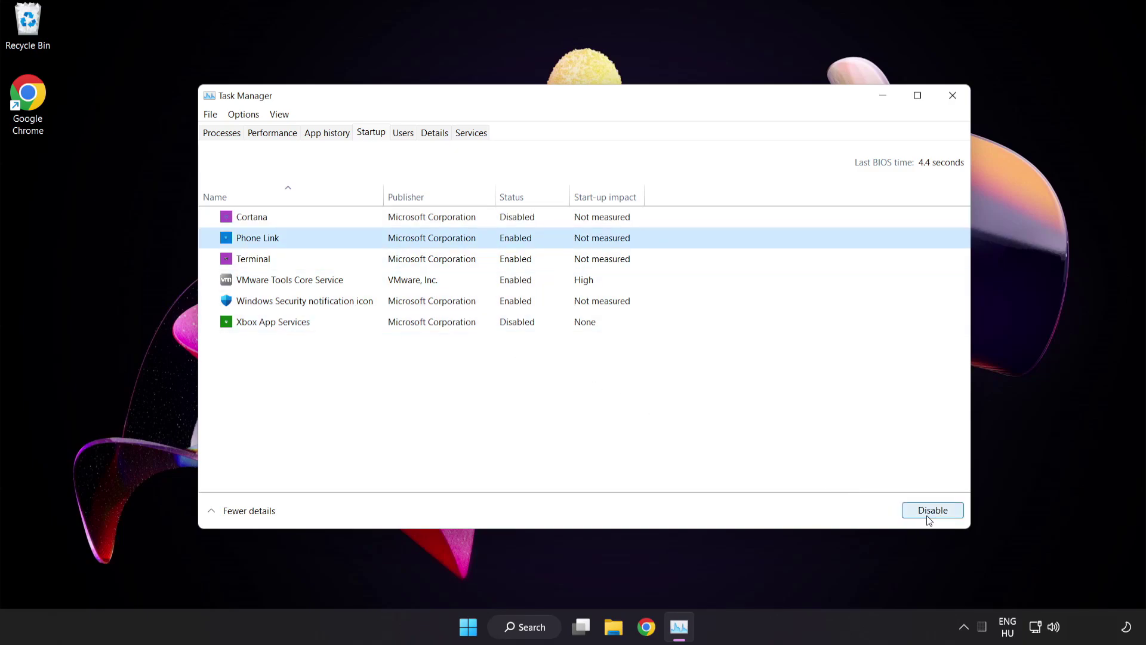
{"action": "left_click", "coordinate": [932, 511]}
{"action": "left_click", "coordinate": [362, 260]}
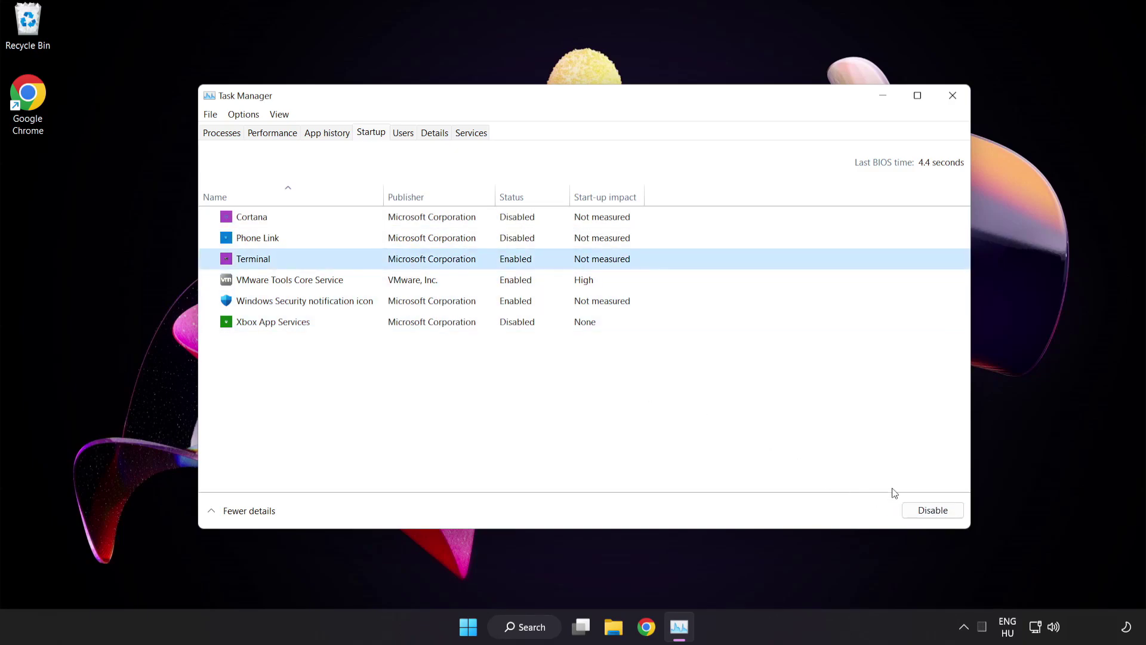
{"action": "left_click", "coordinate": [931, 510]}
{"action": "left_click", "coordinate": [389, 303]}
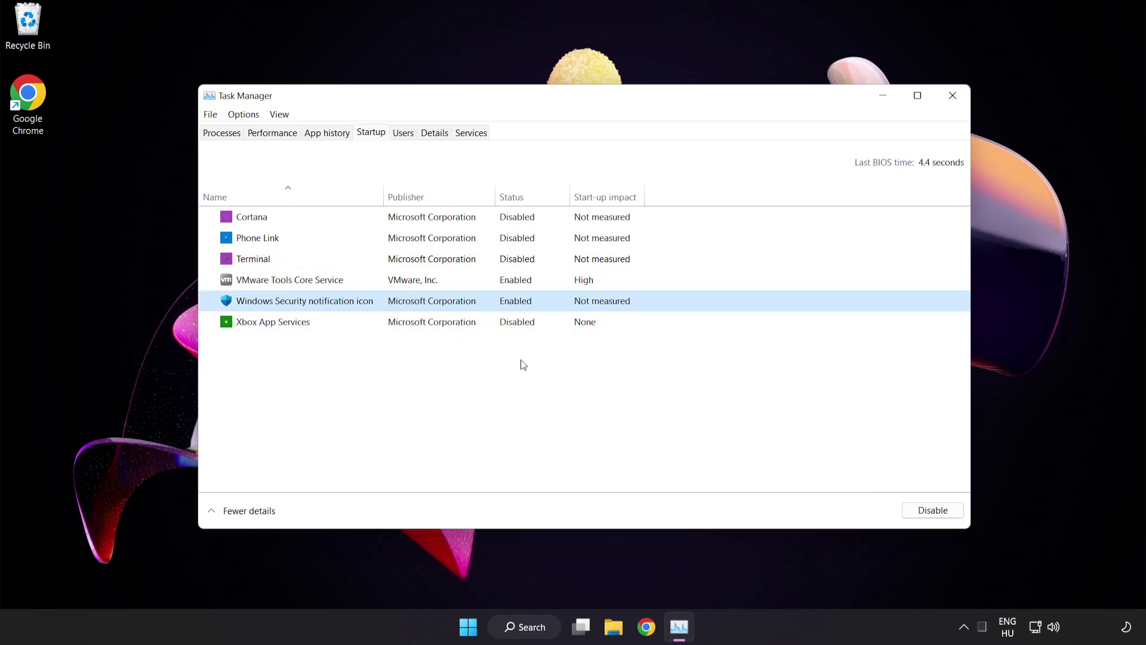
{"action": "left_click", "coordinate": [932, 511]}
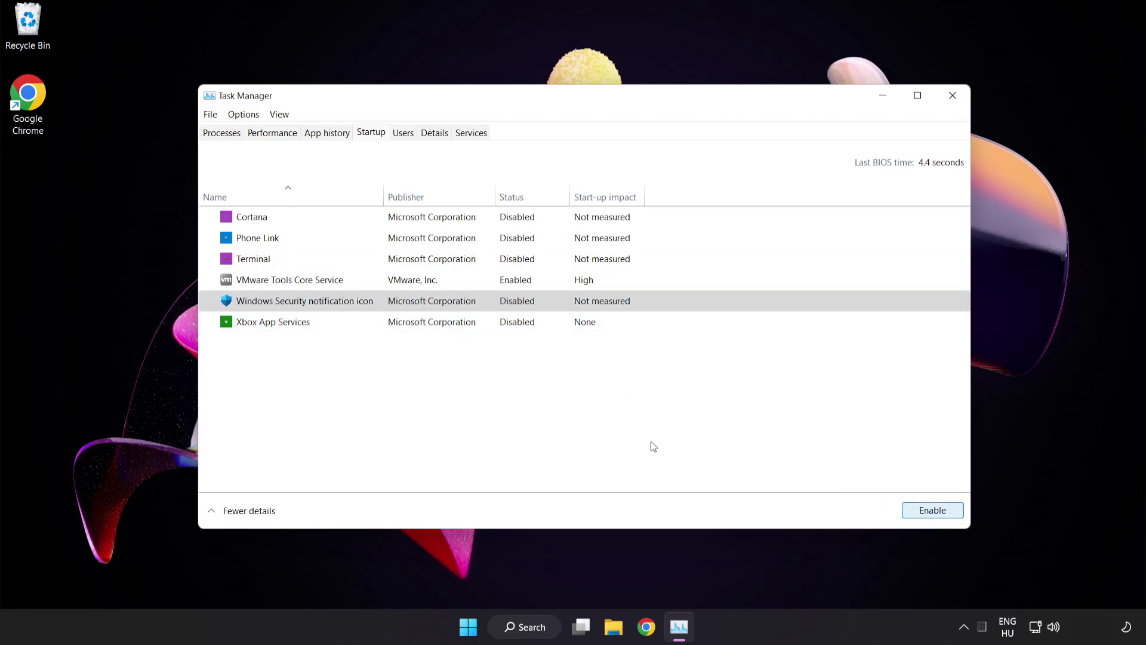
{"action": "left_click", "coordinate": [953, 95]}
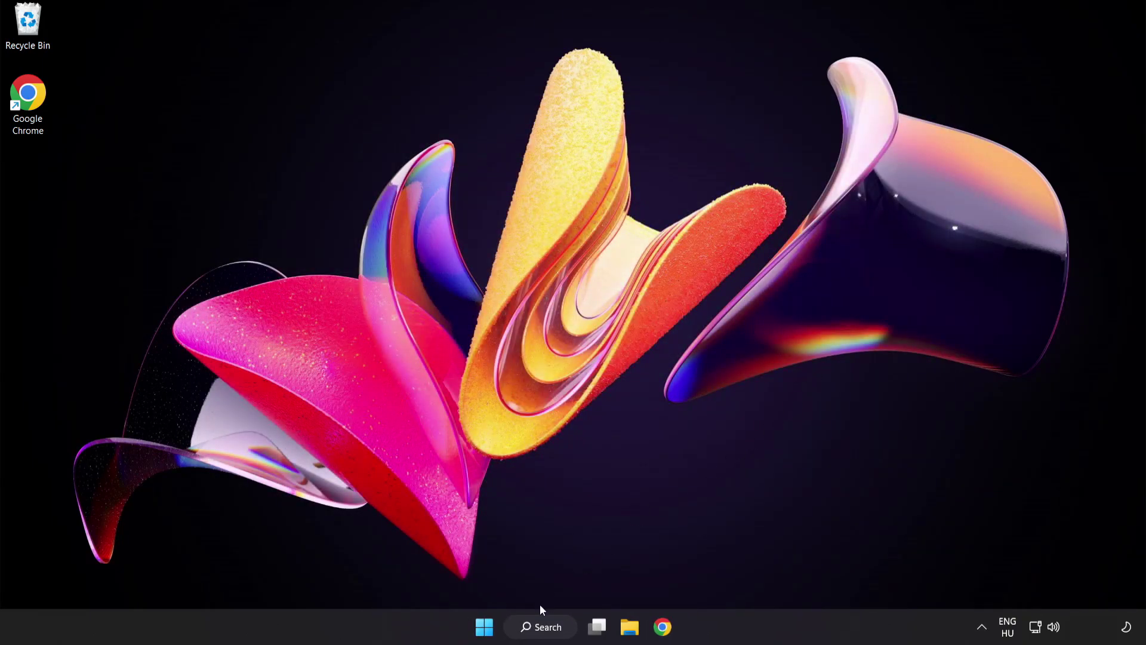
- Search for 'cmd' and run Command Prompt as administrator
{"action": "left_click", "coordinate": [544, 628]}
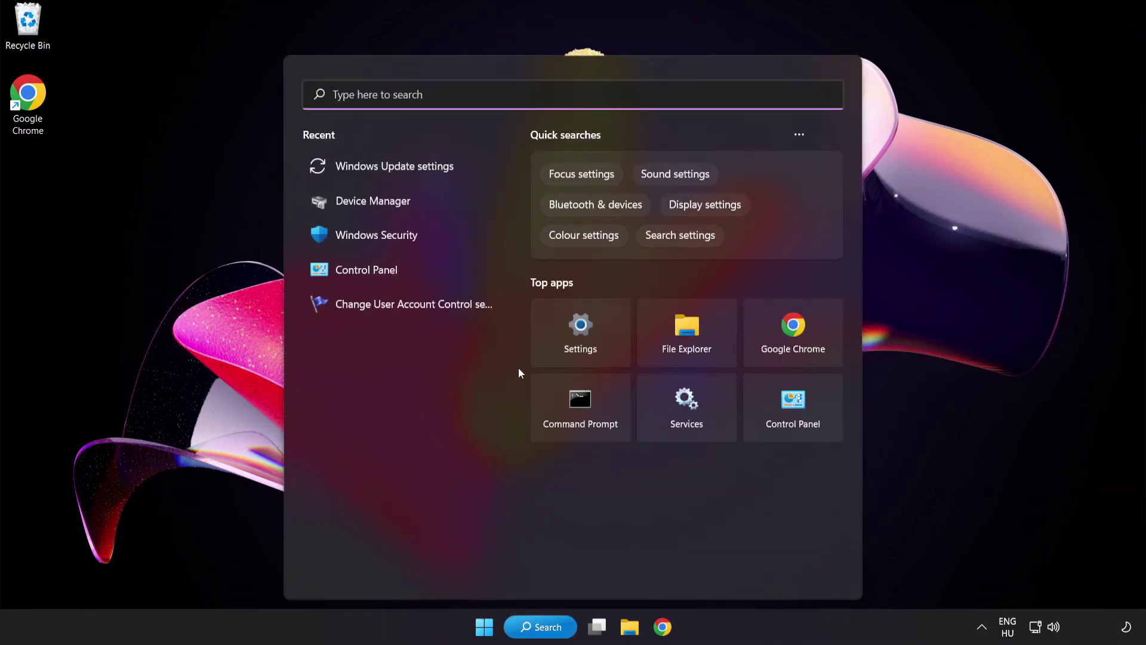
{"action": "type", "text": "cm"}
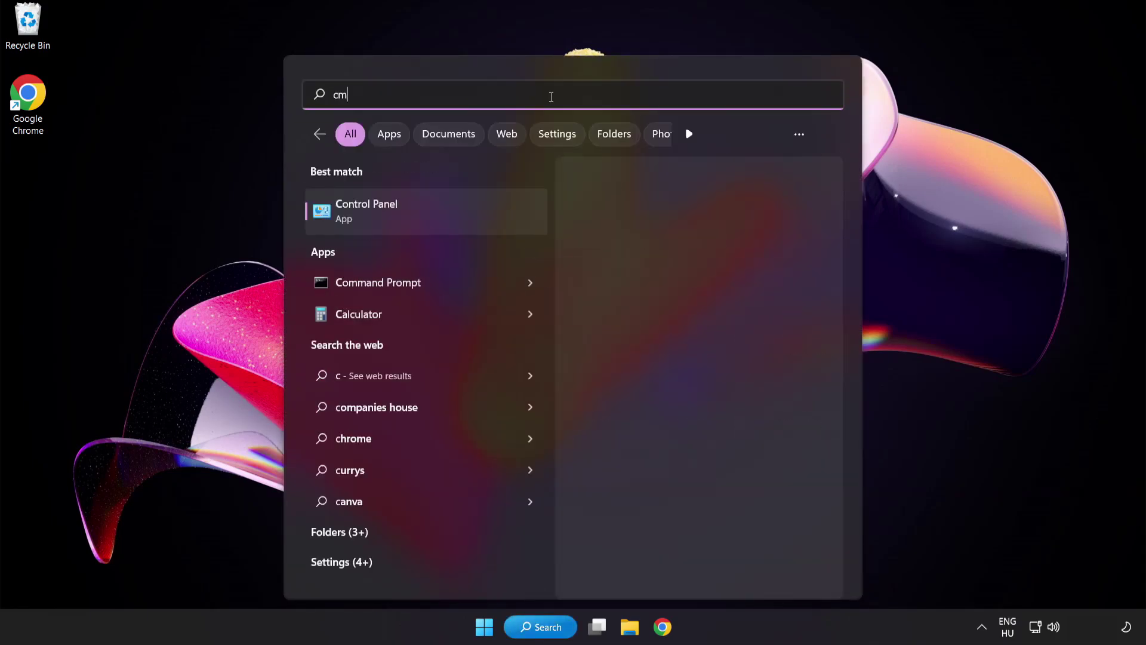
{"action": "type", "text": "d"}
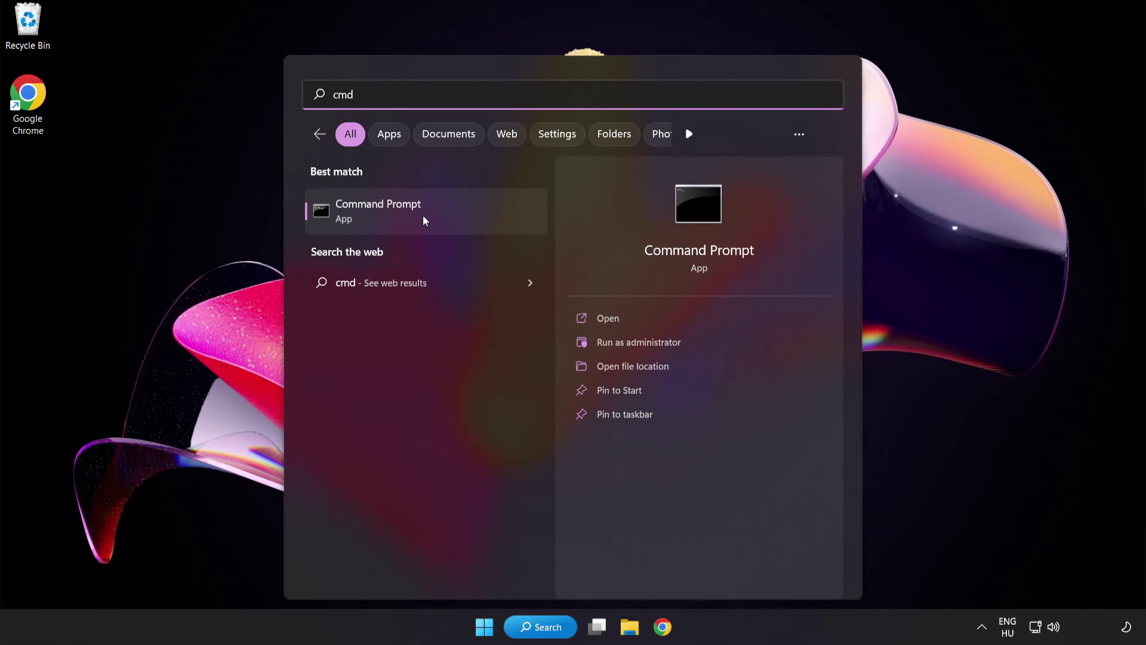
{"action": "right_click", "coordinate": [430, 222]}
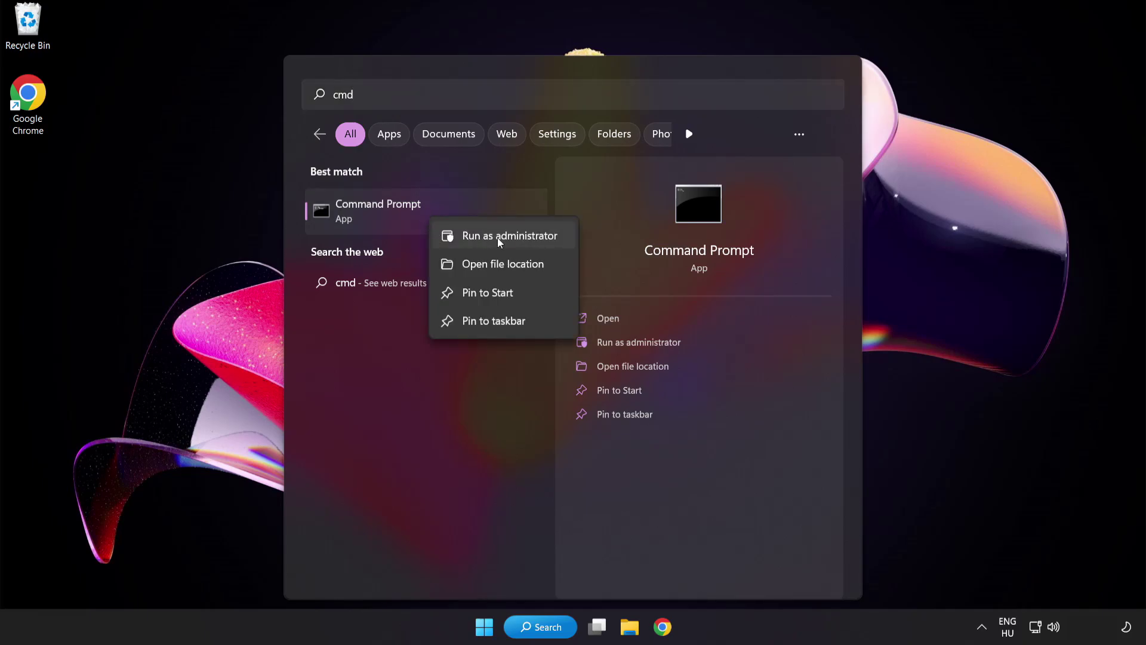
{"action": "left_click", "coordinate": [483, 239]}
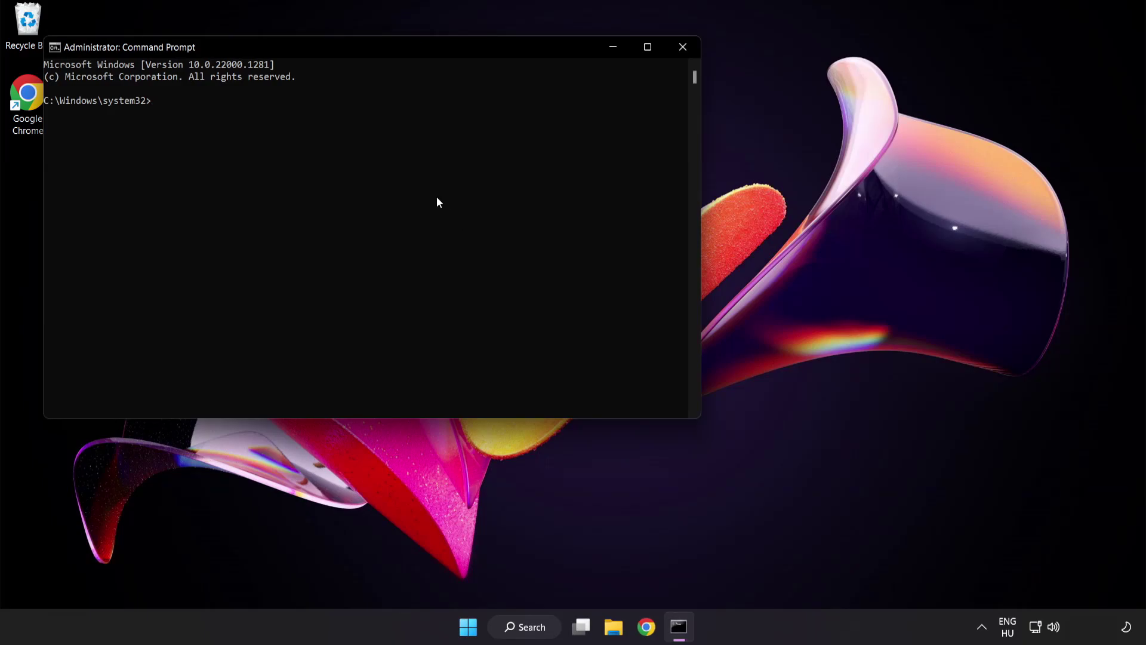
- Run sfc /scannow, which finds no integrity violations, then close Command Prompt
{"action": "left_click_drag", "start_coordinate": [326, 46], "coordinate": [499, 115]}
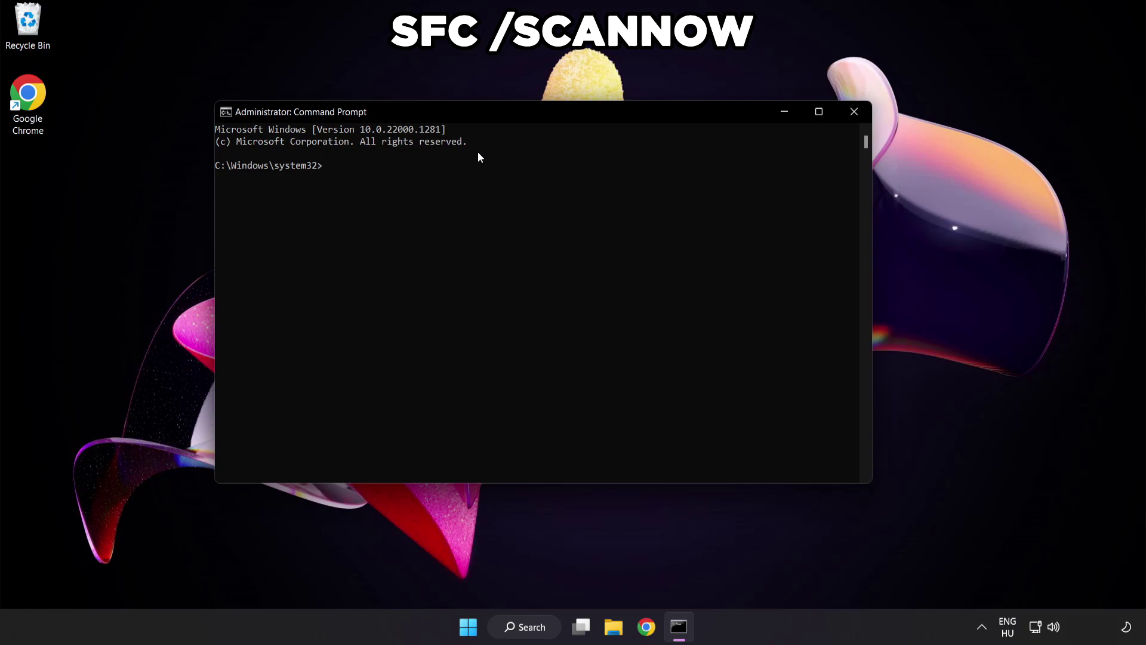
{"action": "type", "text": "sfc /"}
{"action": "type", "text": "scannow"}
{"action": "key", "text": "Return"}
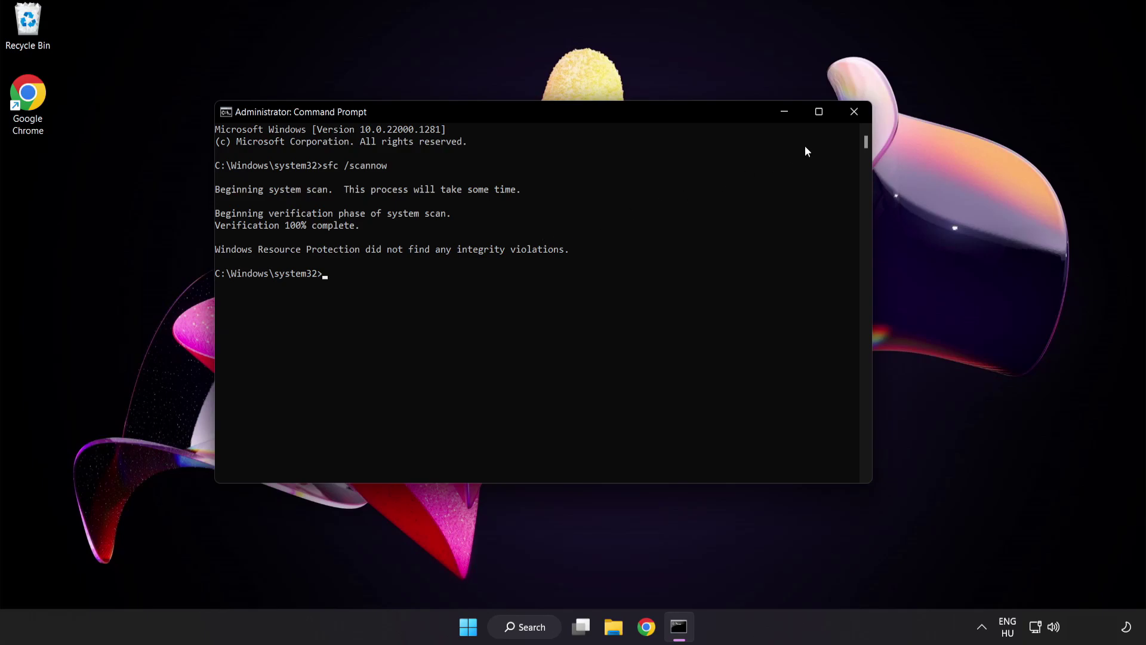
{"action": "left_click", "coordinate": [853, 114]}
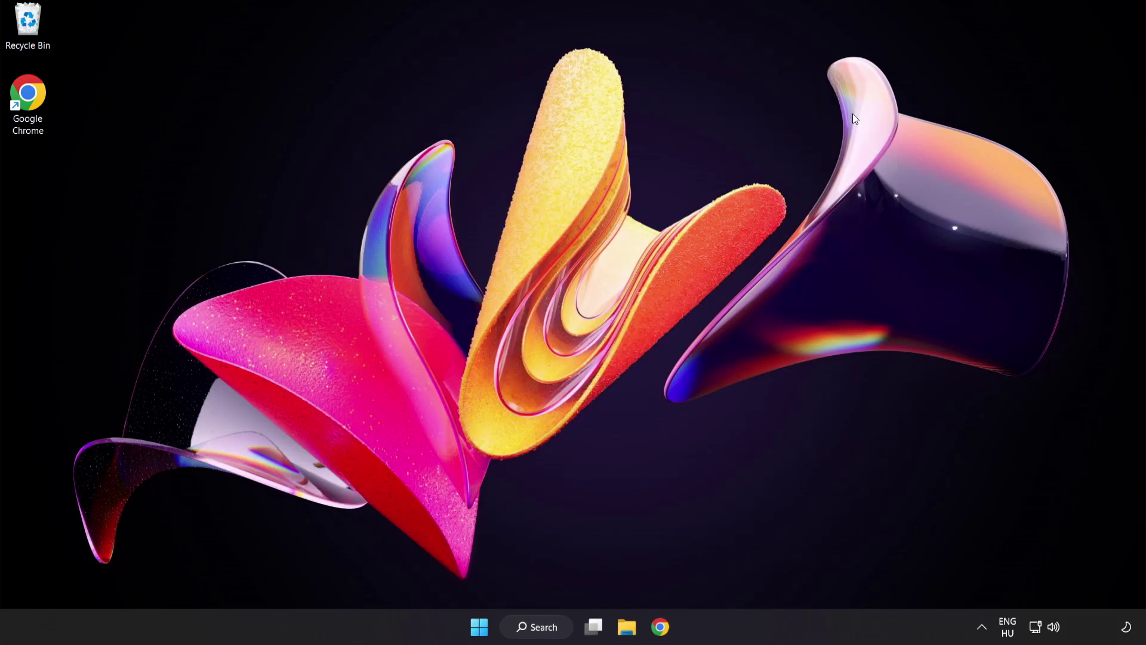
- Search for 'security' and open Windows Security to its Security at a glance overview
{"action": "left_click", "coordinate": [485, 628]}
{"action": "left_click", "coordinate": [760, 576]}
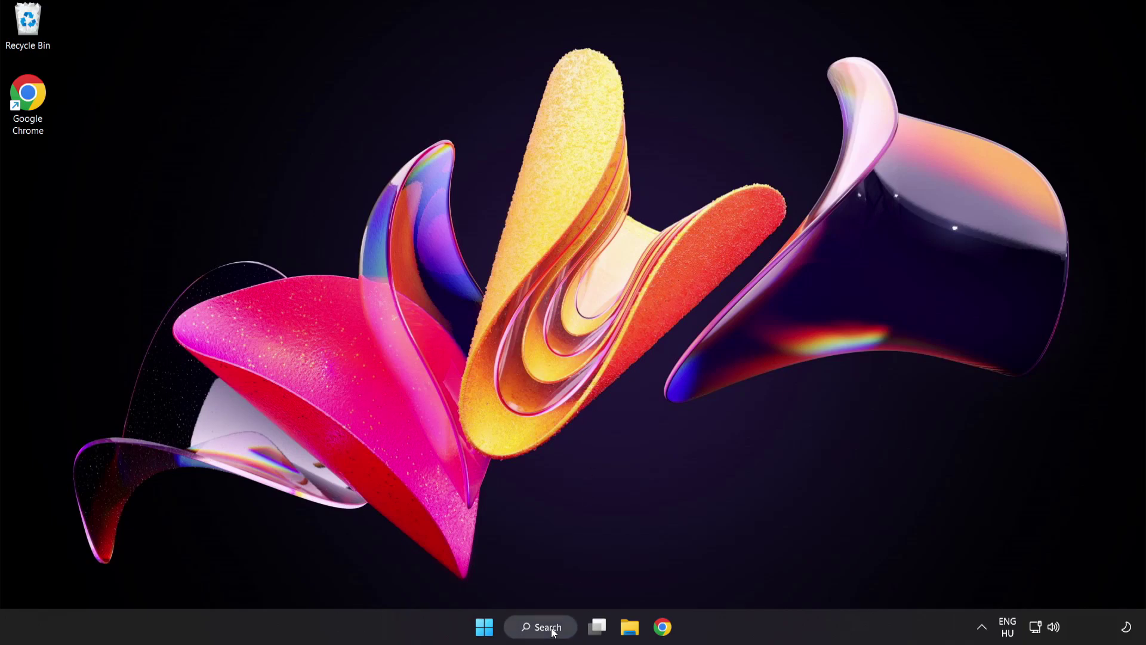
{"action": "left_click", "coordinate": [548, 627]}
{"action": "type", "text": "se"}
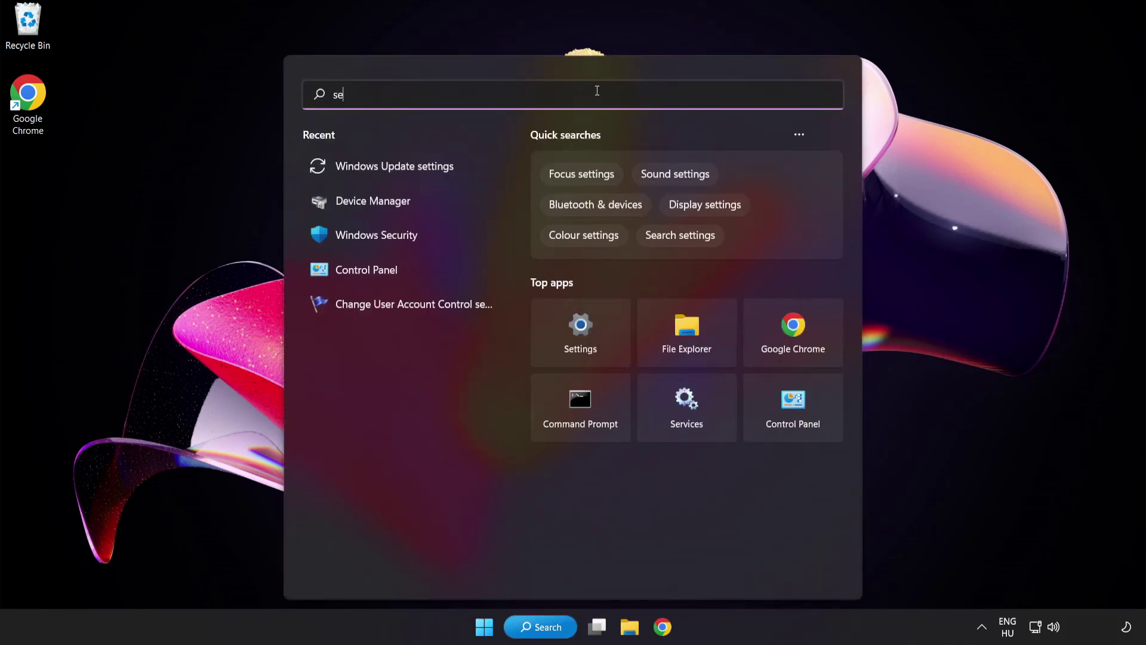
{"action": "type", "text": "curity"}
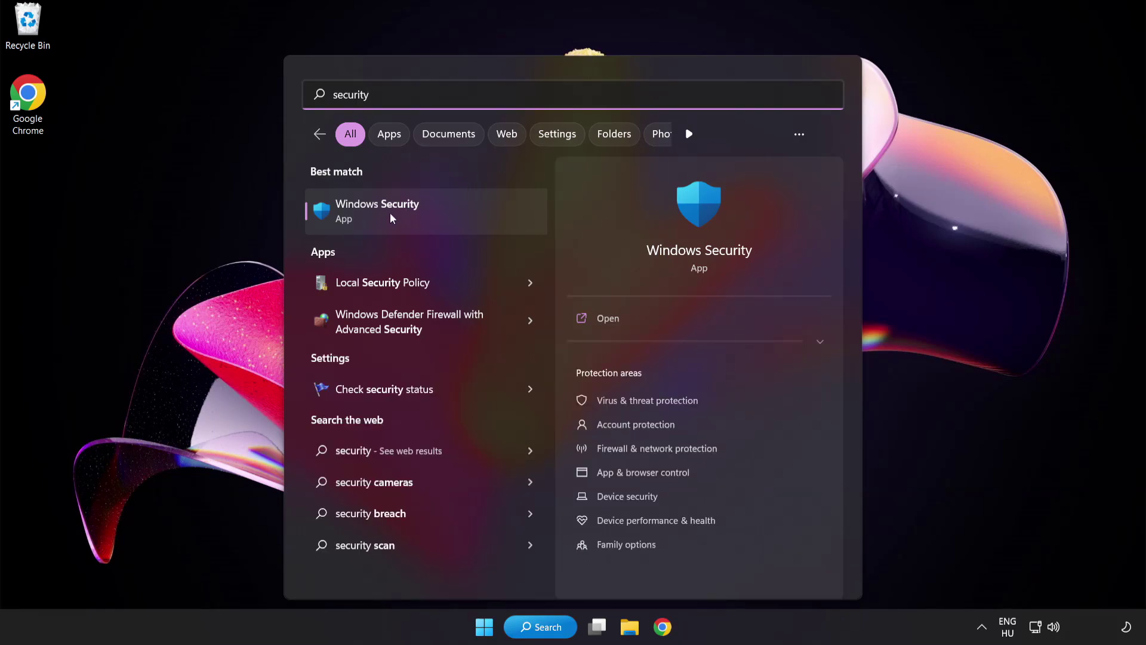
{"action": "left_click", "coordinate": [432, 213]}
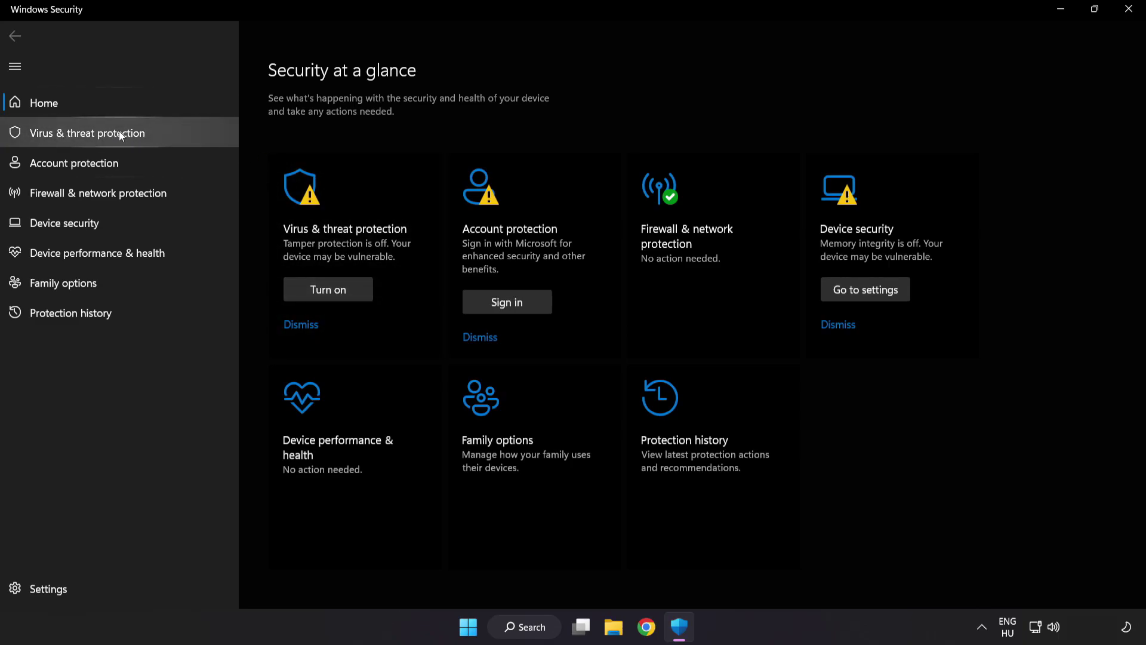
- Open the Defender Exclusions page from Virus & threat protection settings, which lists only chrome.exe
{"action": "left_click", "coordinate": [174, 132]}
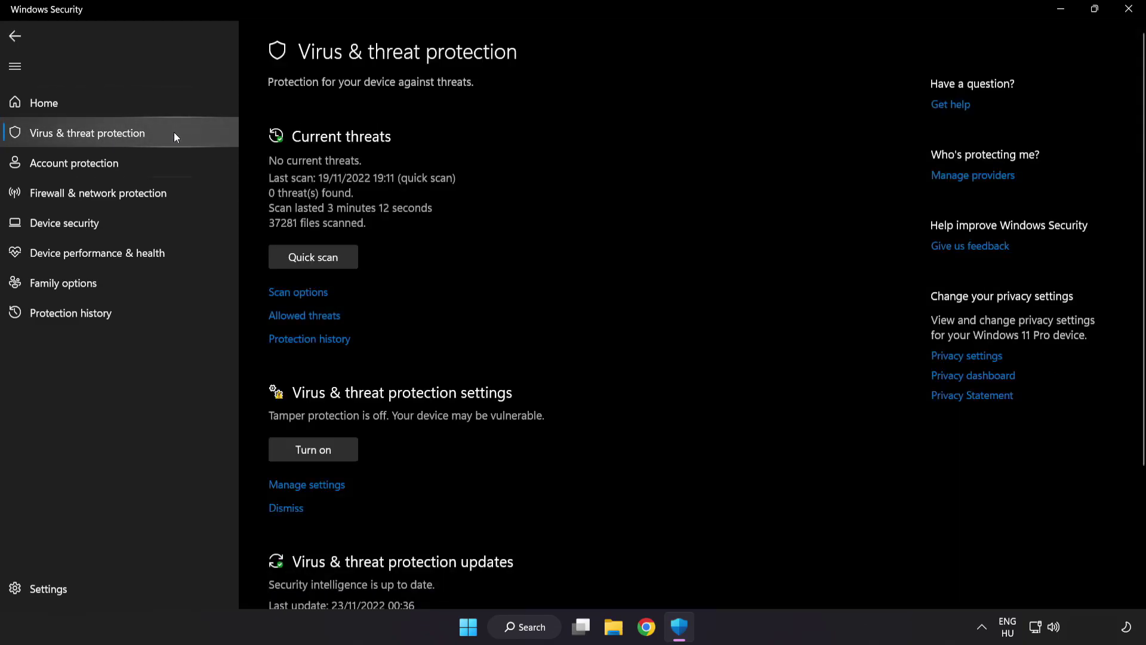
{"action": "scroll", "coordinate": [724, 176], "scroll_direction": "down", "scroll_amount": 2}
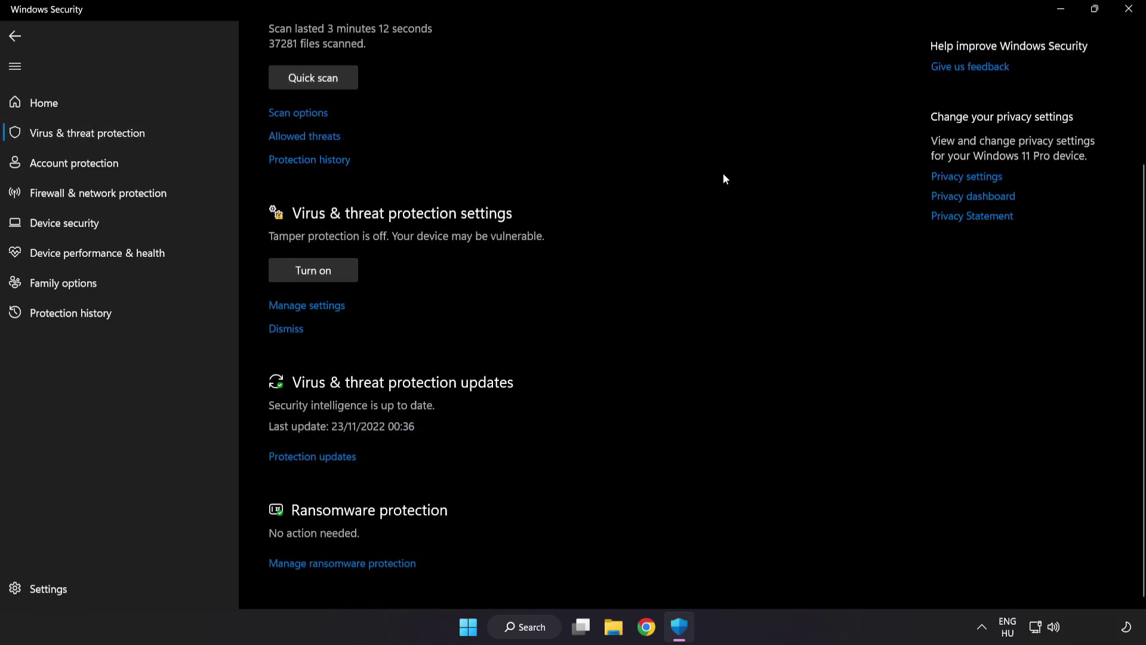
{"action": "left_click", "coordinate": [313, 305]}
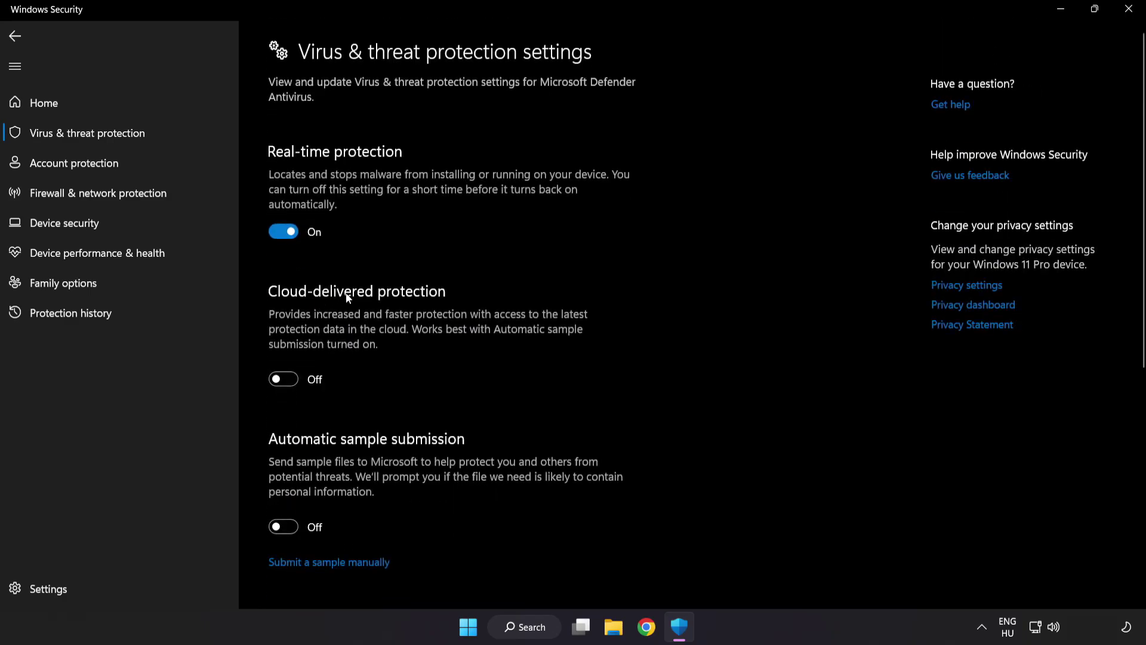
{"action": "scroll", "coordinate": [653, 313], "scroll_direction": "down", "scroll_amount": 2}
{"action": "scroll", "coordinate": [666, 314], "scroll_direction": "down", "scroll_amount": 2}
{"action": "scroll", "coordinate": [666, 316], "scroll_direction": "down", "scroll_amount": 1}
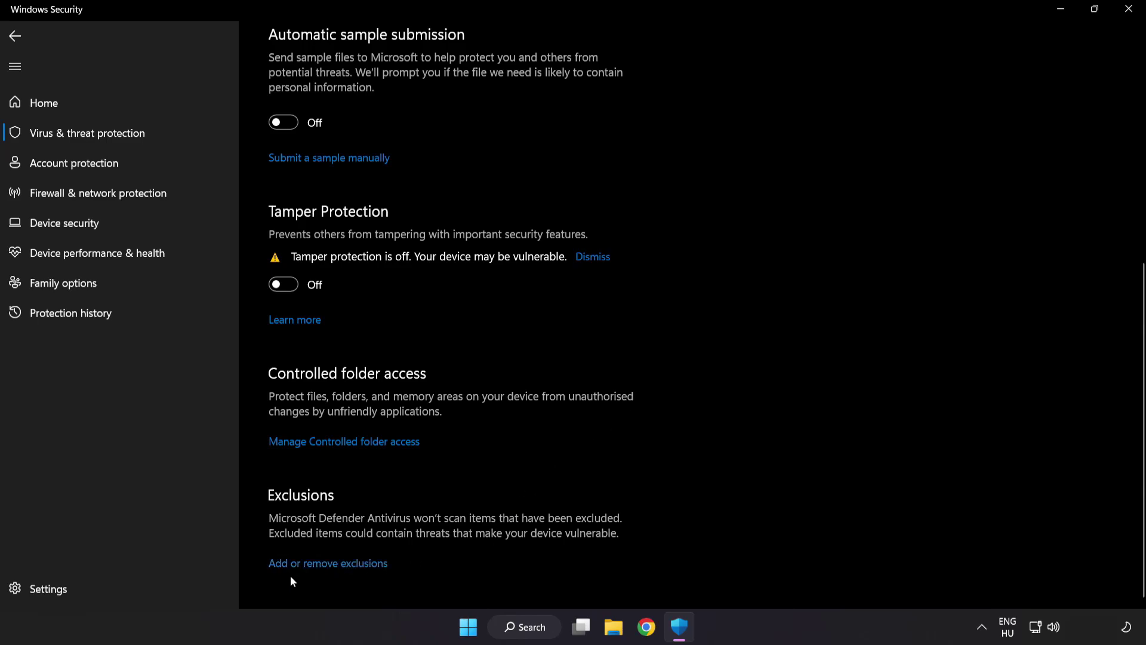
{"action": "left_click", "coordinate": [338, 565]}
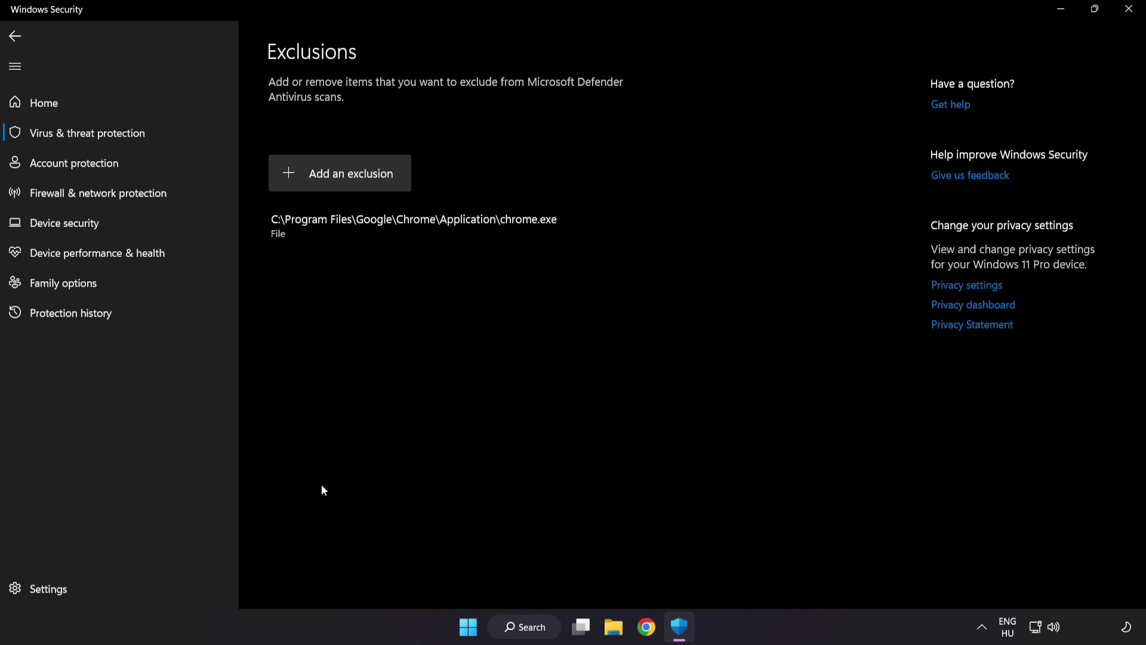
- Add a file exclusion for the shortcut in C:\Program Files (x86)\NOT WORKING APP
{"action": "left_click", "coordinate": [342, 181]}
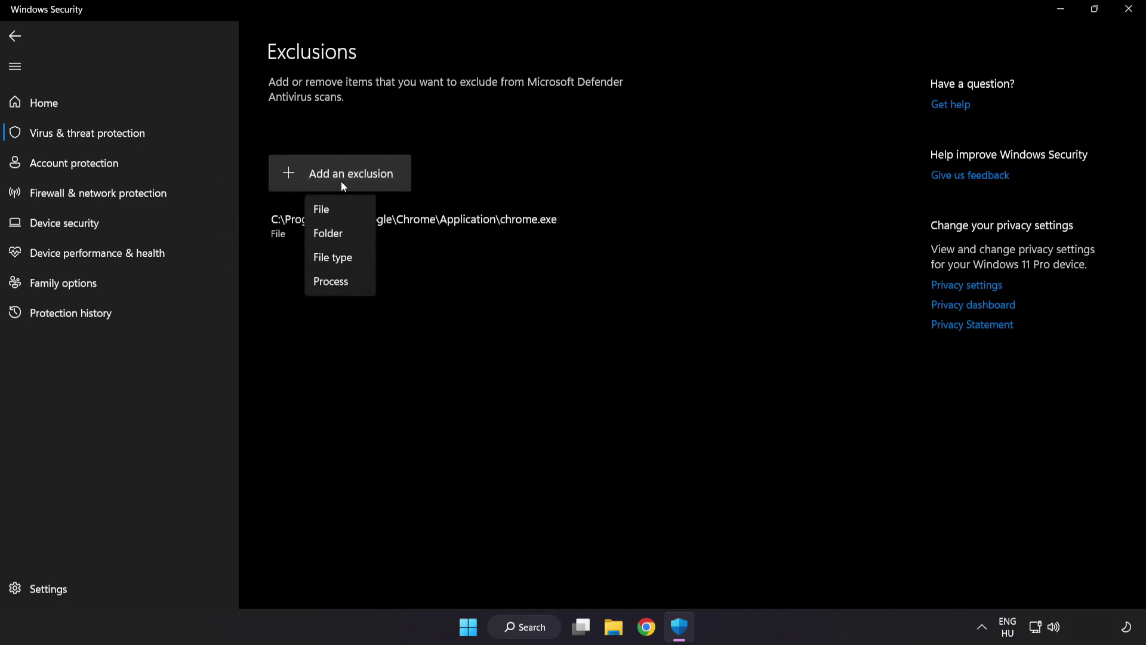
{"action": "left_click", "coordinate": [333, 213]}
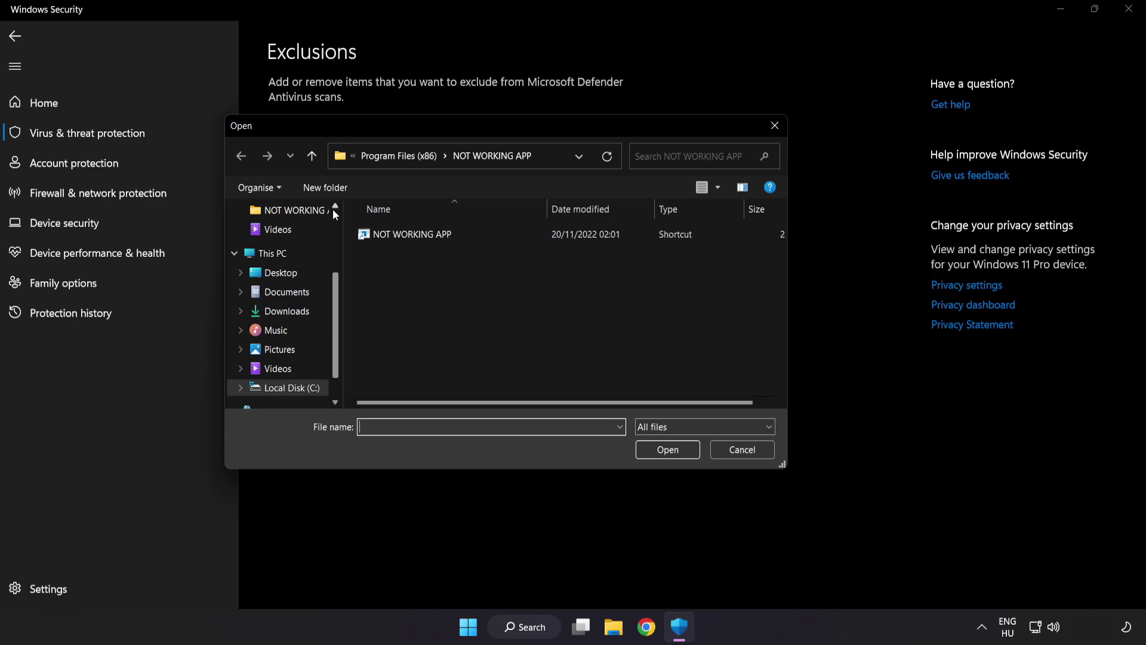
{"action": "left_click", "coordinate": [367, 159]}
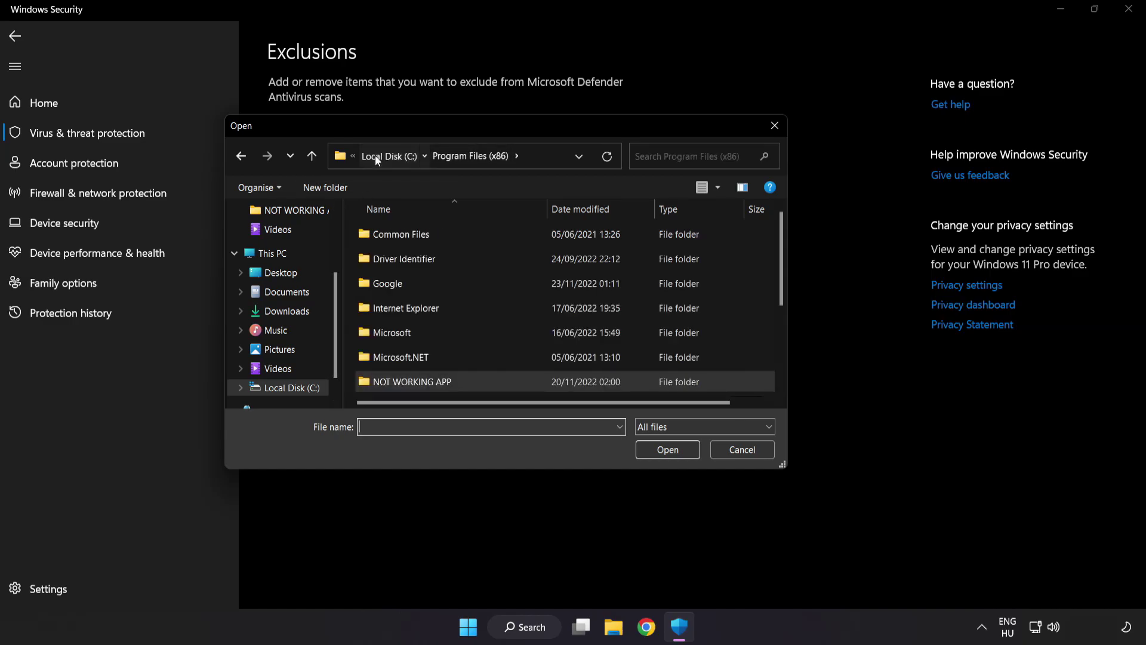
{"action": "left_click", "coordinate": [376, 155]}
{"action": "left_click", "coordinate": [378, 154]}
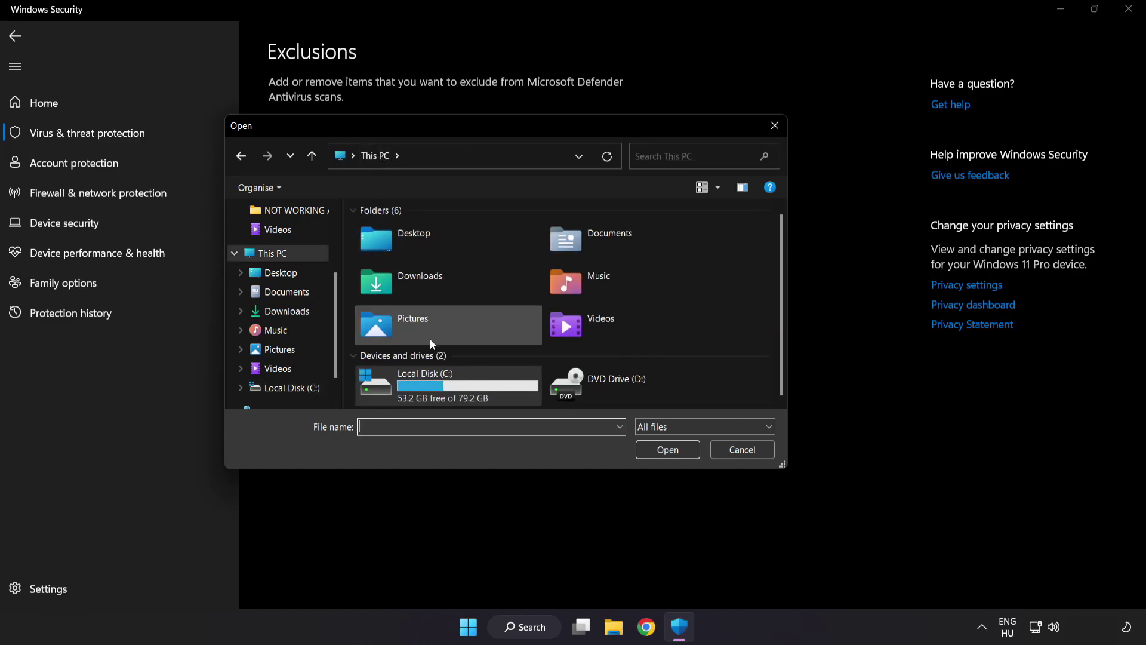
{"action": "double_click", "coordinate": [427, 391]}
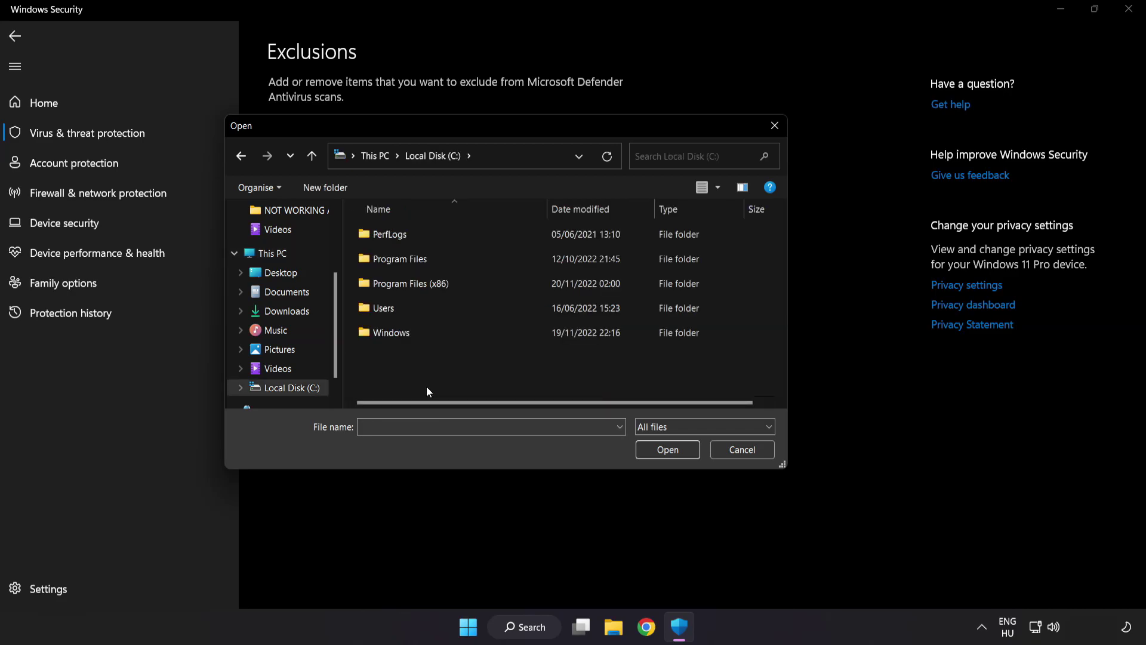
{"action": "double_click", "coordinate": [442, 277]}
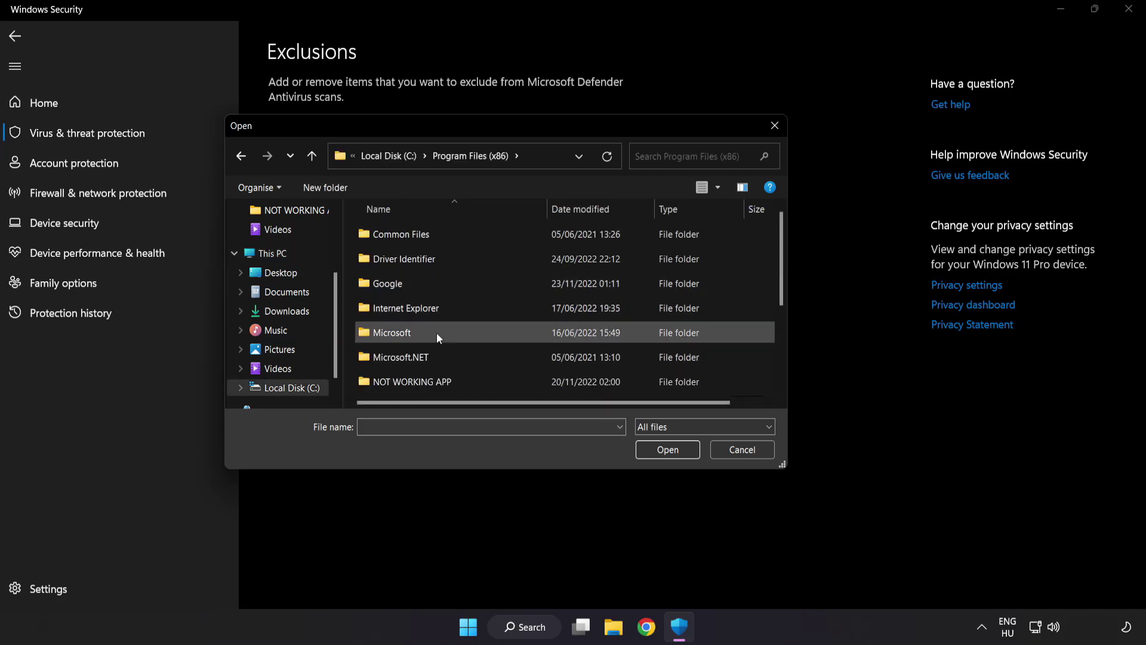
{"action": "scroll", "coordinate": [422, 392], "scroll_direction": "down", "scroll_amount": 1}
{"action": "left_click", "coordinate": [409, 311]}
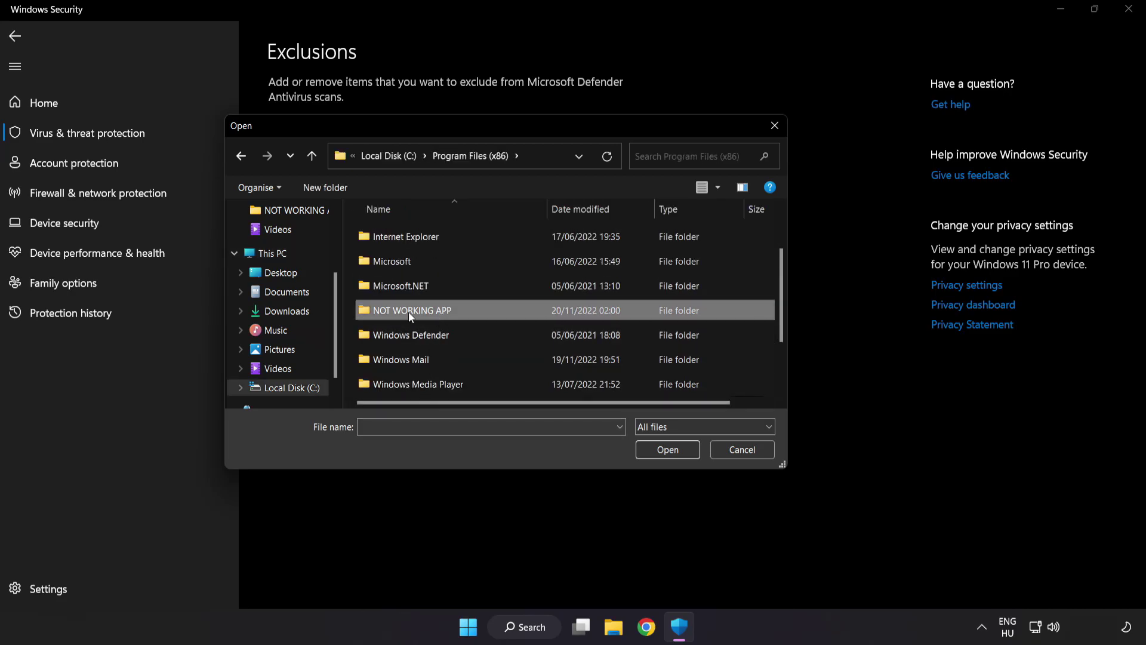
{"action": "double_click", "coordinate": [455, 310]}
{"action": "left_click", "coordinate": [420, 239]}
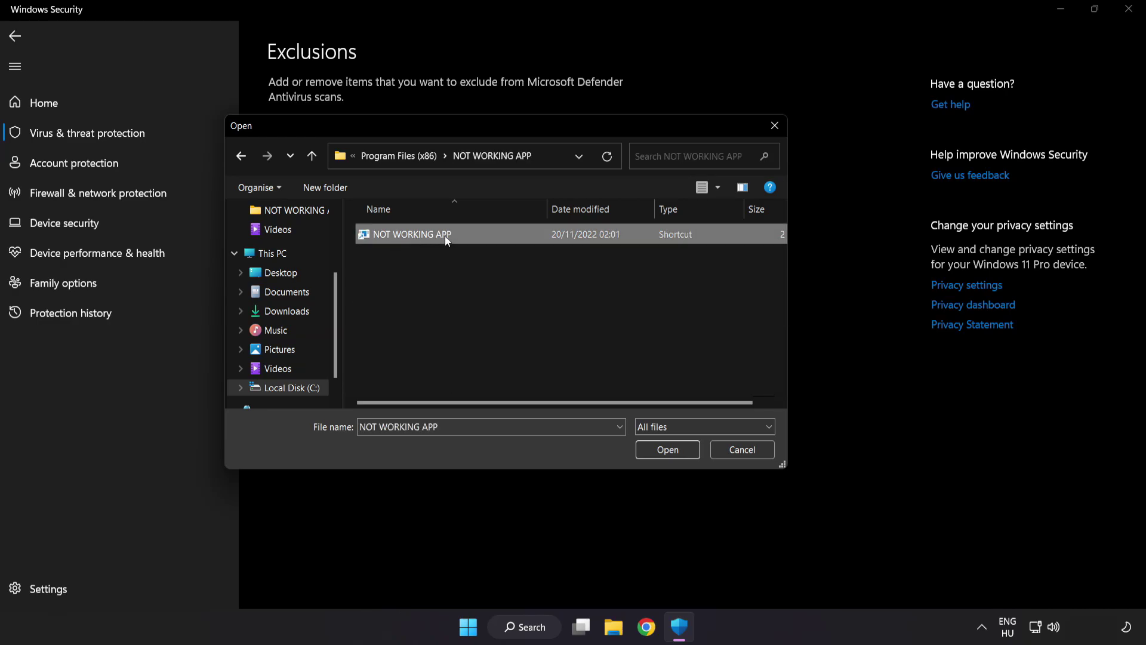
{"action": "left_click", "coordinate": [669, 453]}
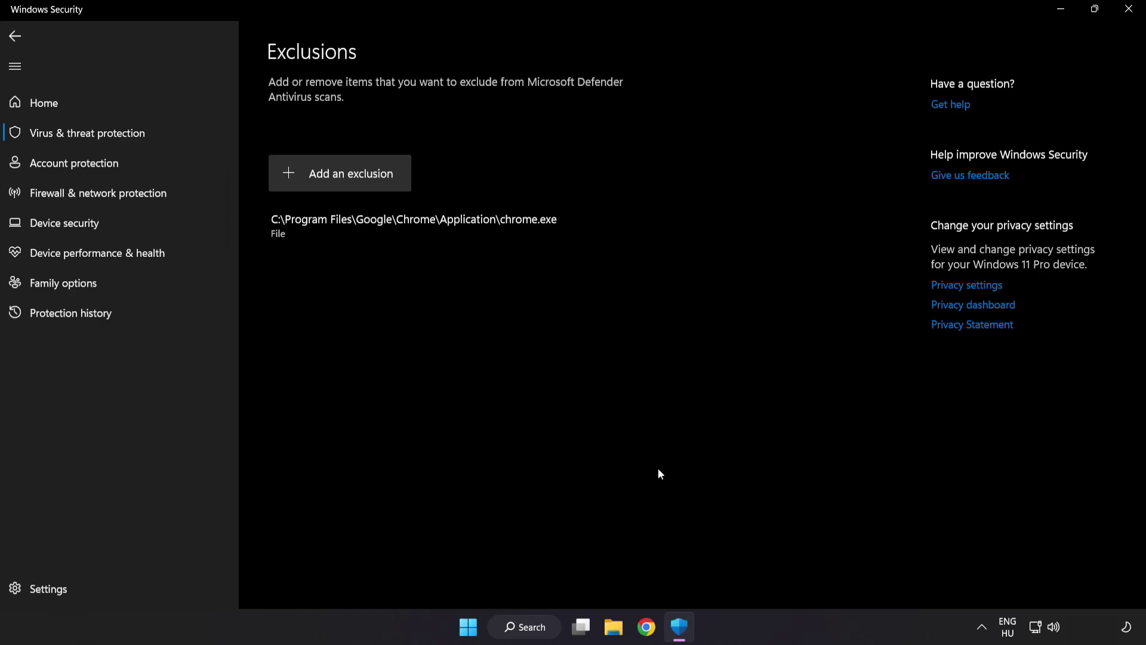
- Close Windows Security and show the Start menu's power options, including Restart
{"action": "left_click", "coordinate": [1126, 18]}
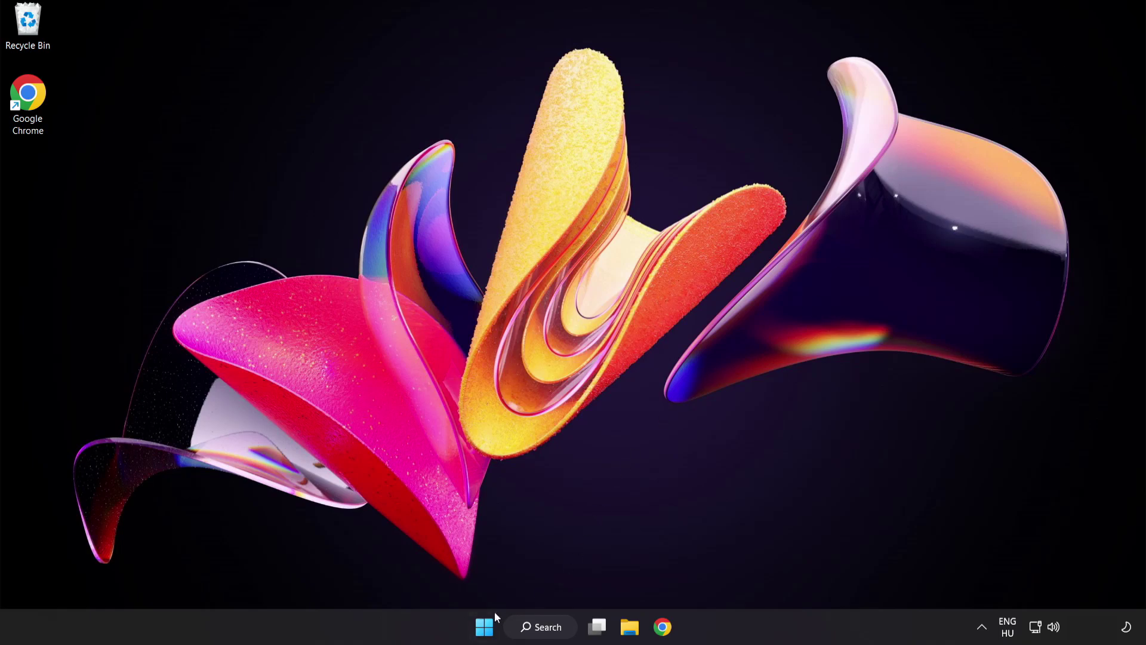
{"action": "left_click", "coordinate": [486, 624]}
{"action": "left_click", "coordinate": [760, 577]}
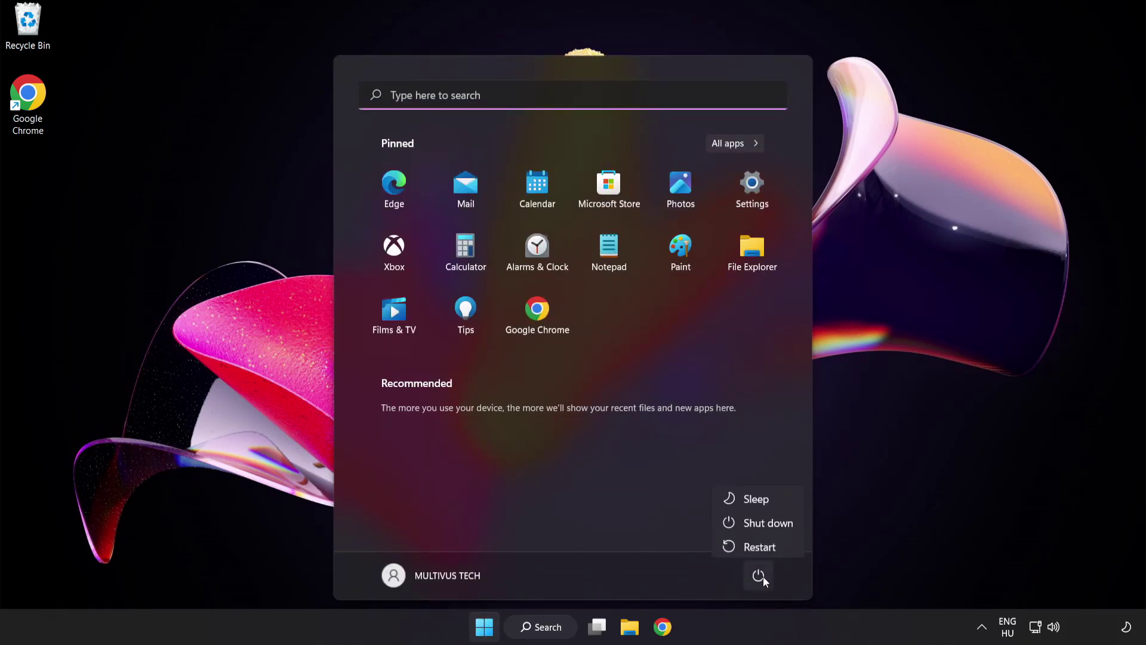